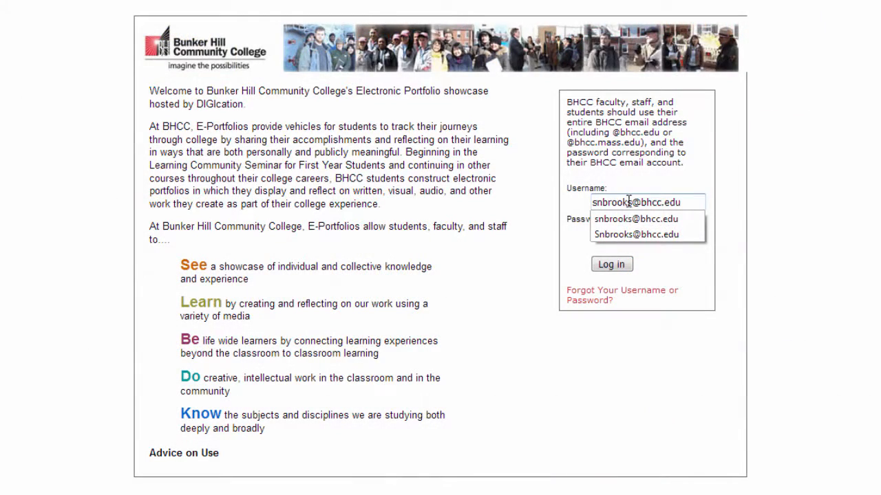
Sign in with the account password and scroll the BHCC home dashboard, still empty
left_click(636, 219)
left_click(615, 232)
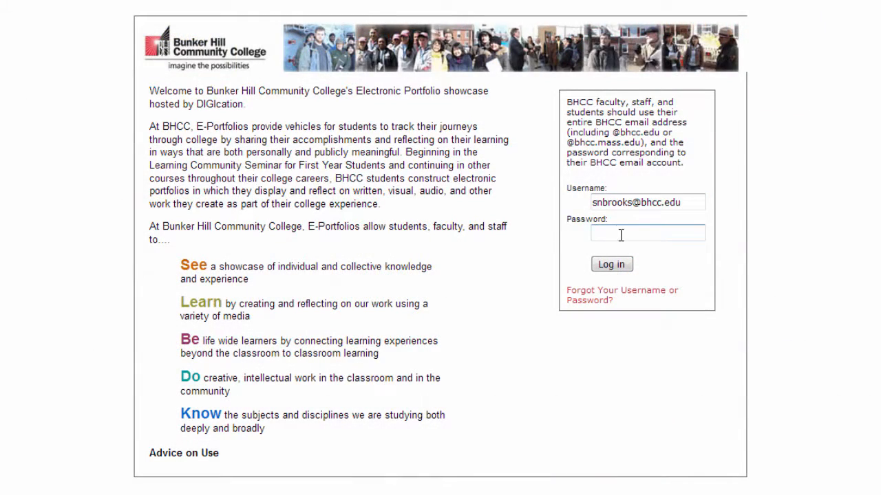
type("•••••••••")
left_click(621, 268)
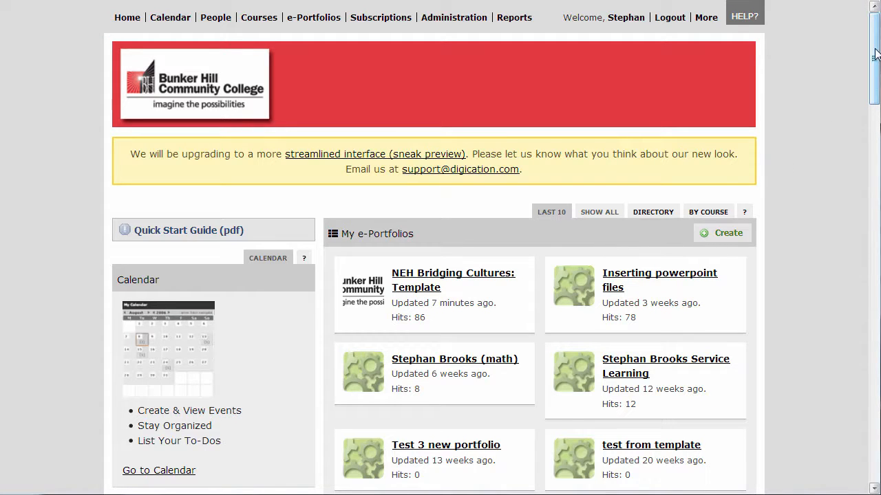
left_click_drag(875, 55, 873, 172)
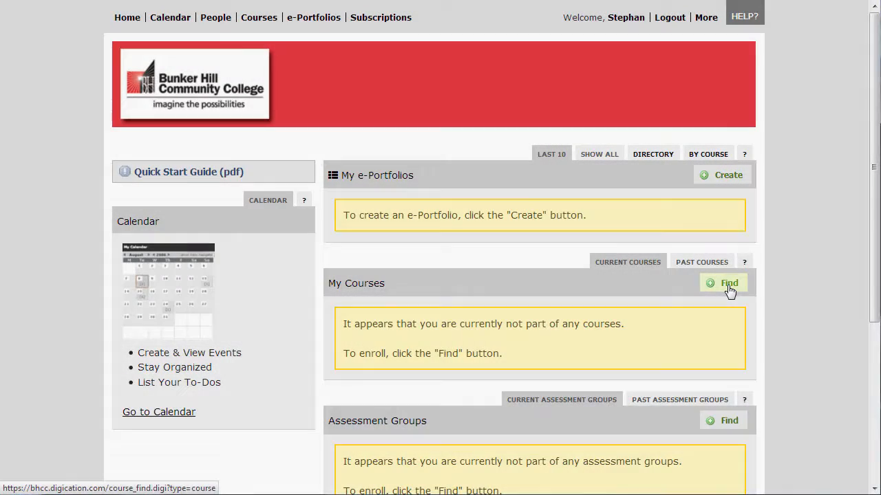
Search for course number ITC and enroll in the TLITC Training Course
left_click(730, 288)
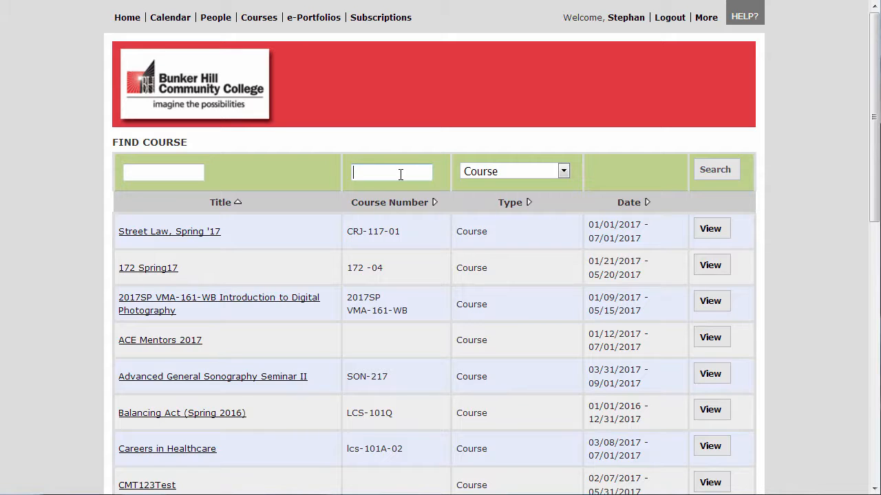
type("ITC")
key("Return")
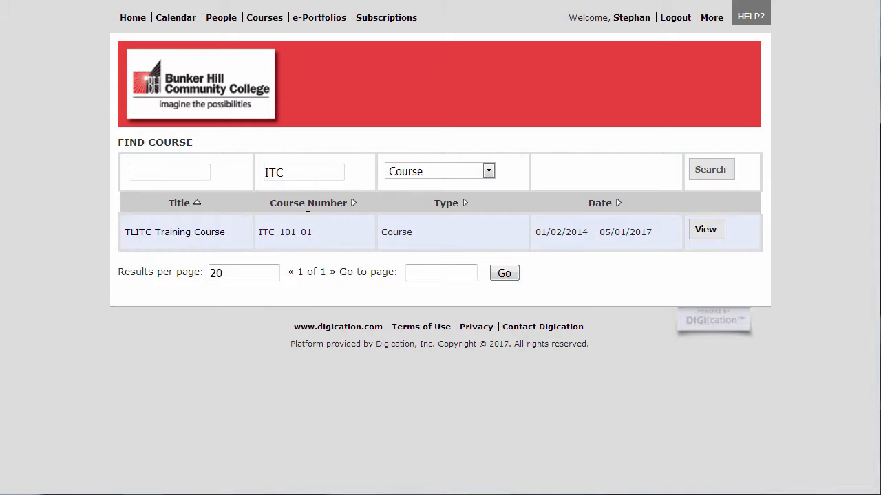
left_click(224, 233)
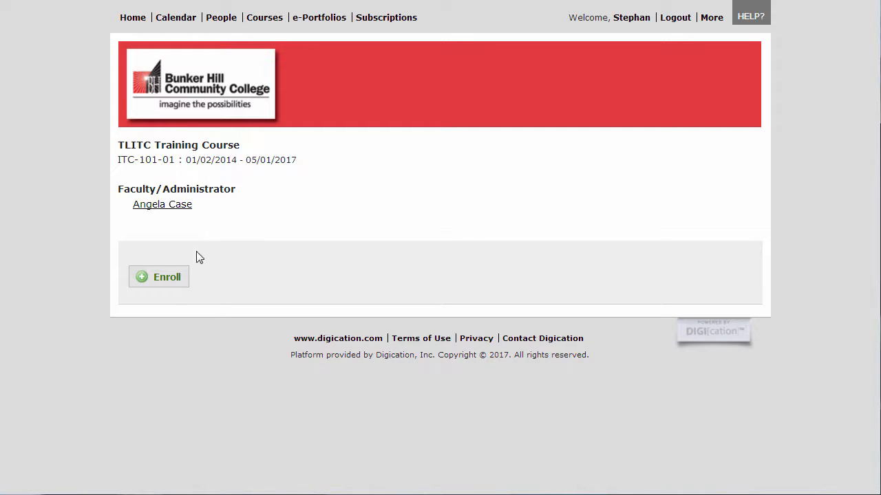
left_click(175, 288)
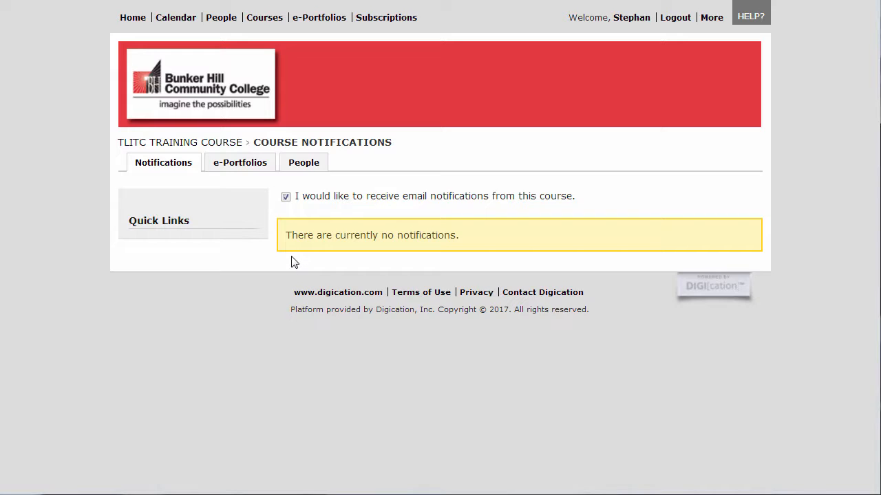
Browse the TLITC Training Course People list of faculty and students
left_click(308, 172)
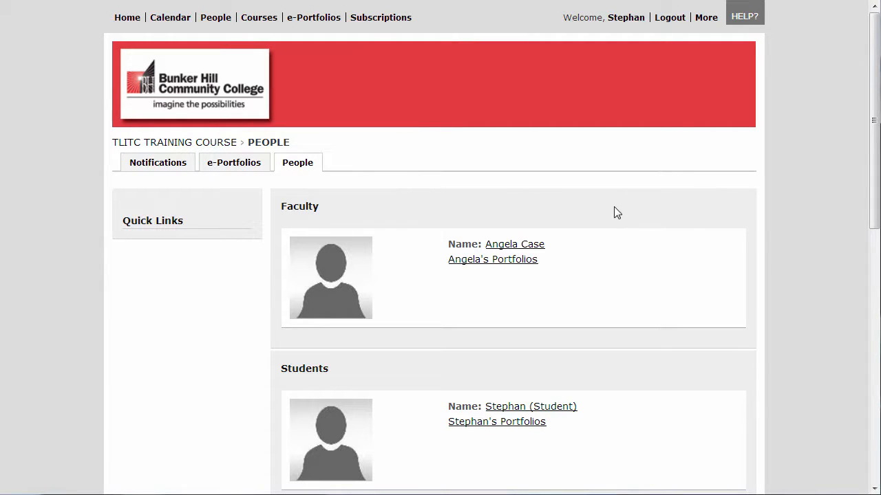
left_click_drag(874, 195, 866, 365)
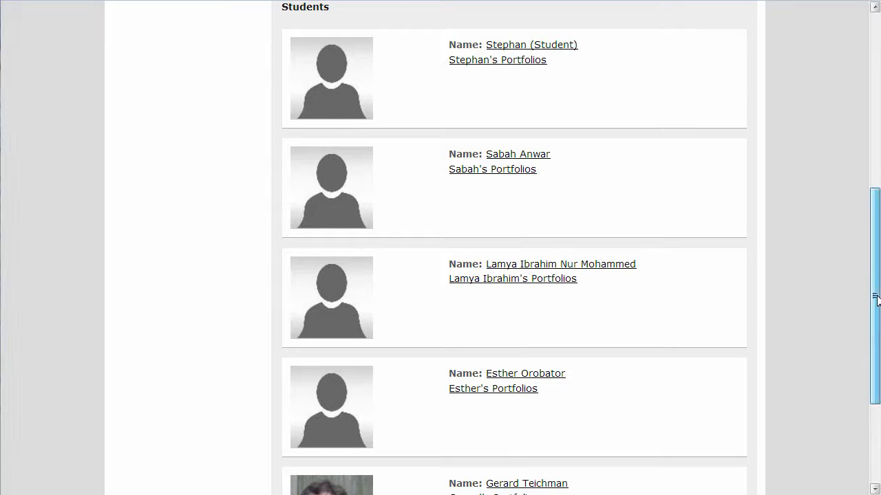
left_click_drag(875, 297, 878, 103)
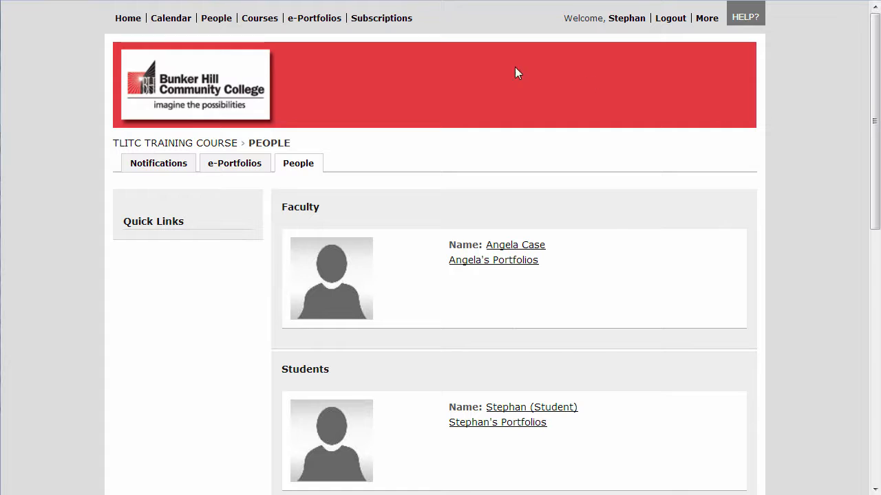
Go back to the Home dashboard and start creating a new ePortfolio
left_click(138, 22)
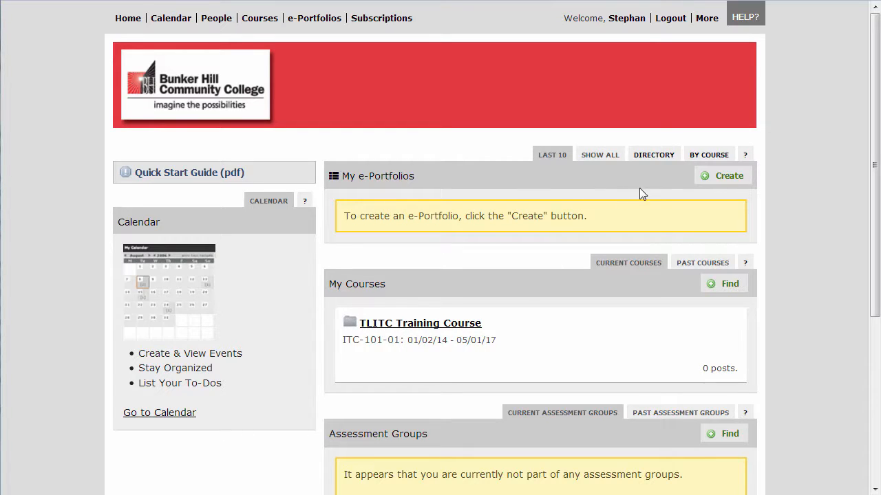
left_click(715, 186)
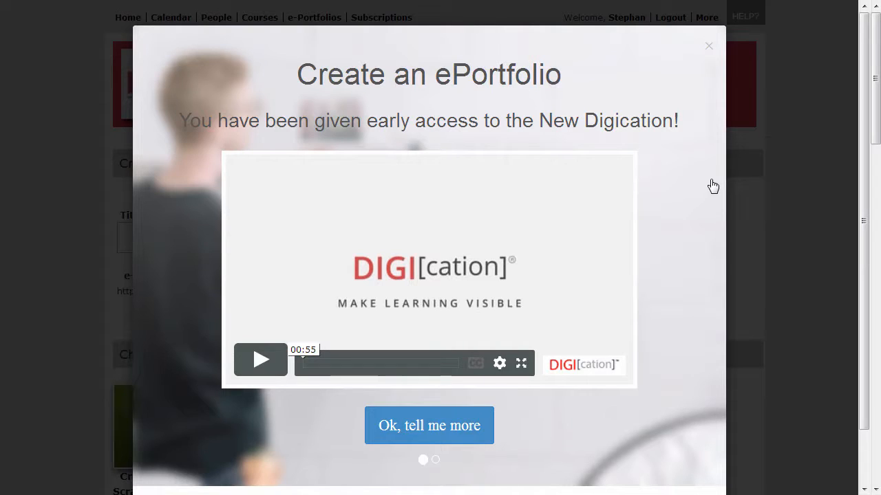
Skip the Create an ePortfolio intro and switch to the new-style creation form
scroll(698, 447, "down", 1)
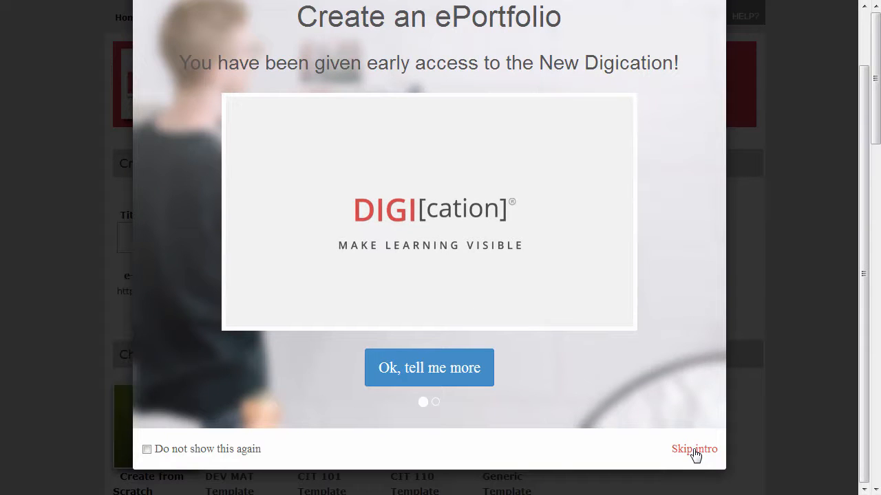
left_click(695, 450)
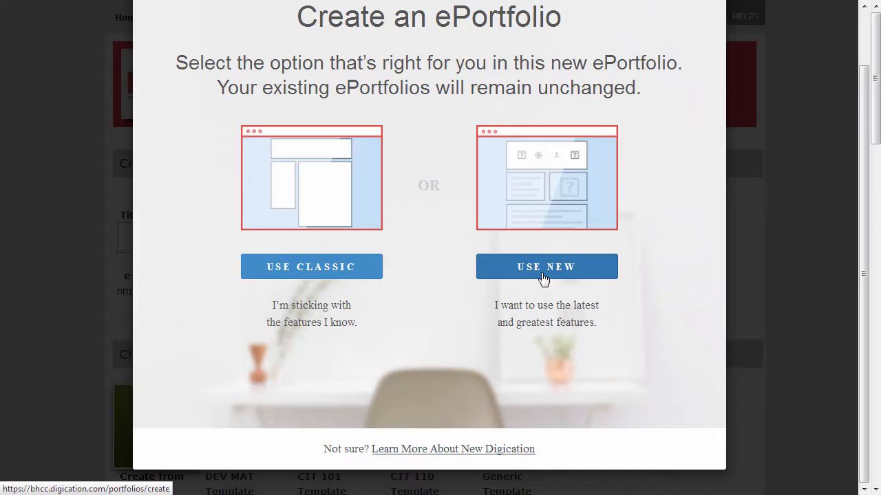
left_click(544, 278)
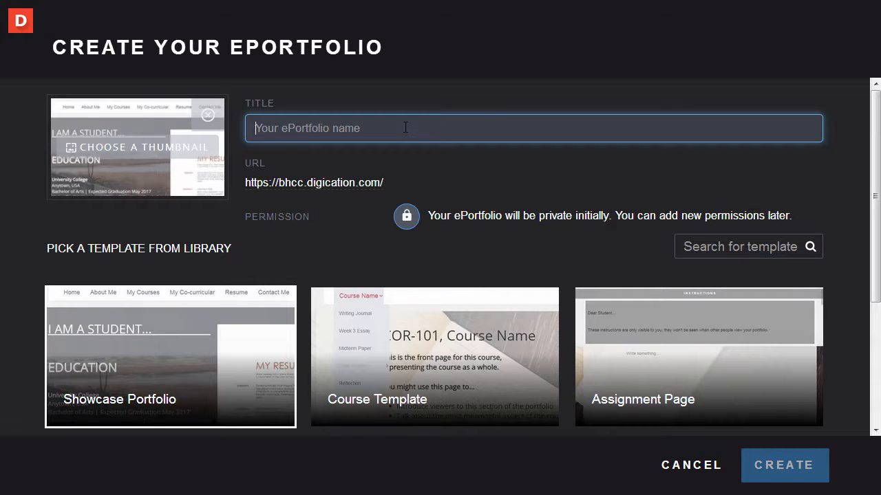
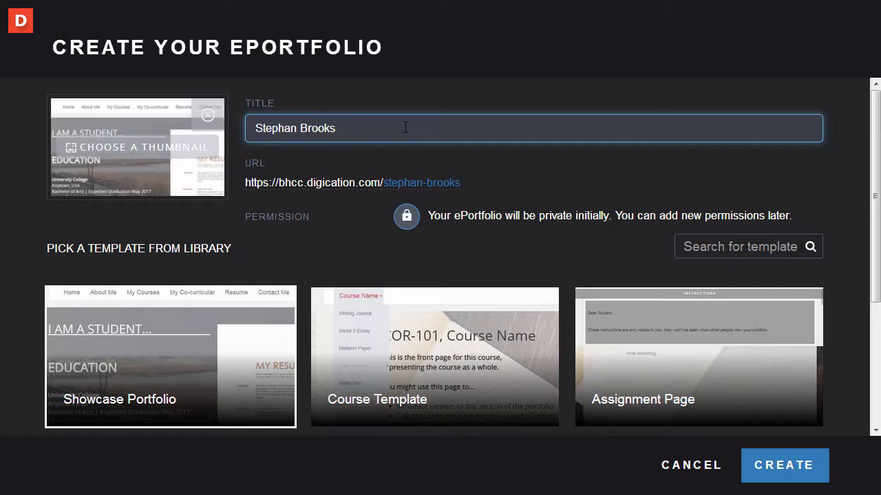
Create a Showcase Portfolio ePortfolio titled with the student's full name
left_click(775, 471)
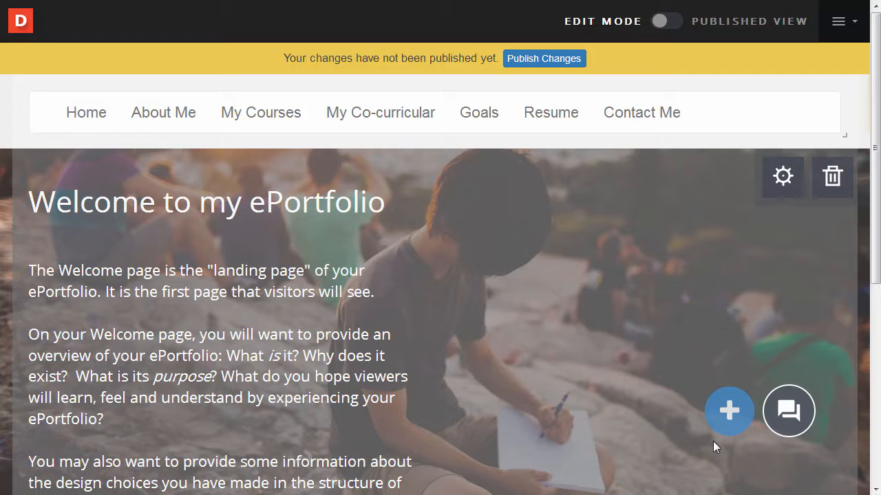
Check the new ePortfolio on the Dashboard, reopen it, and show its actions menu
left_click(24, 27)
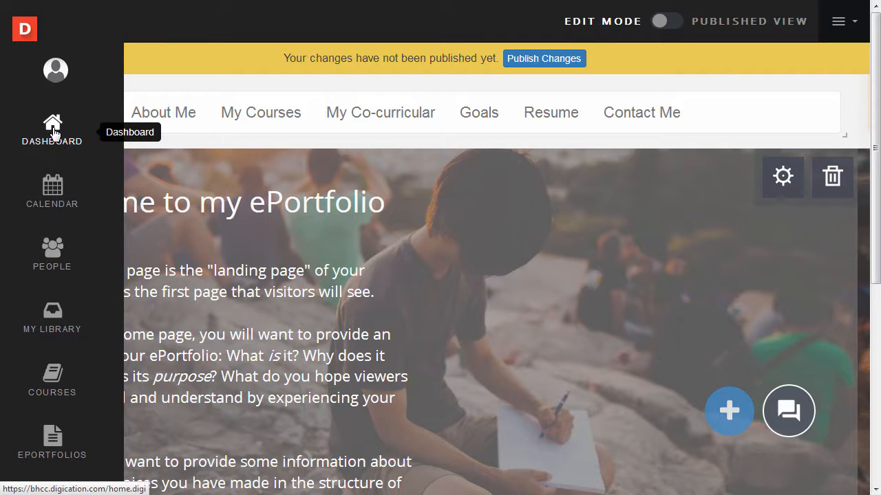
left_click(53, 130)
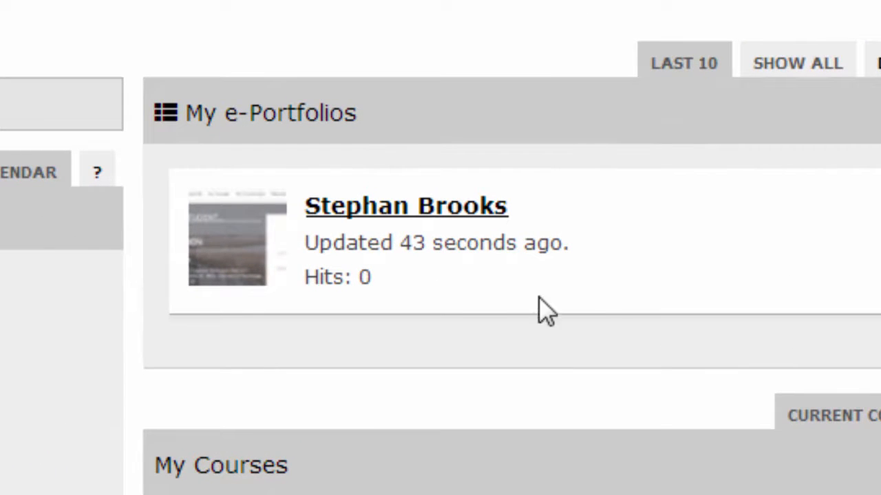
left_click(443, 221)
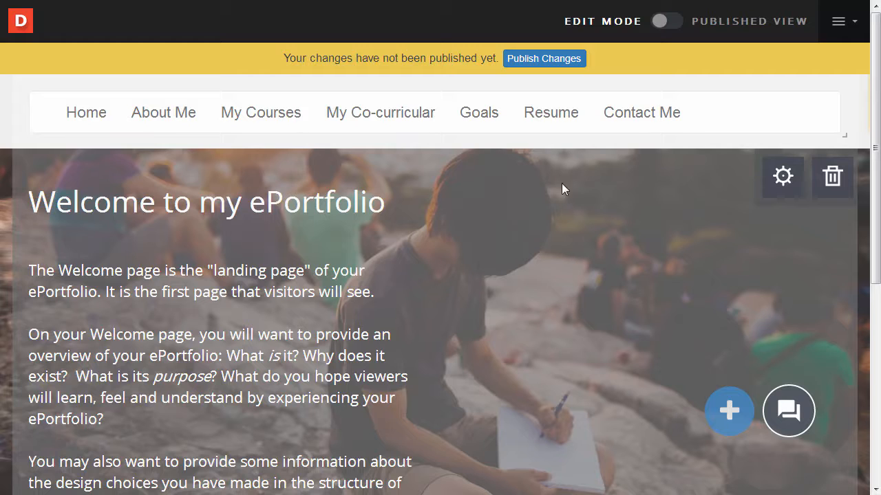
left_click(838, 22)
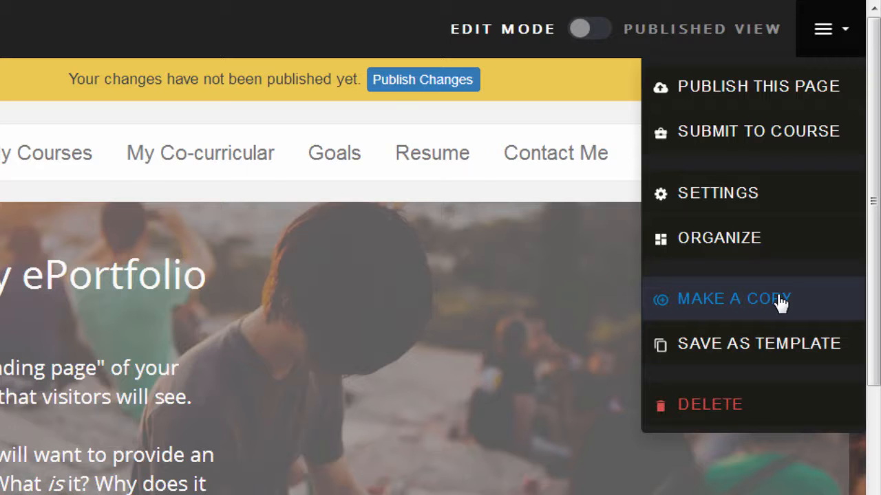
In ePortfolio Settings, switch the permission to Public, then back to Private to me
left_click(773, 207)
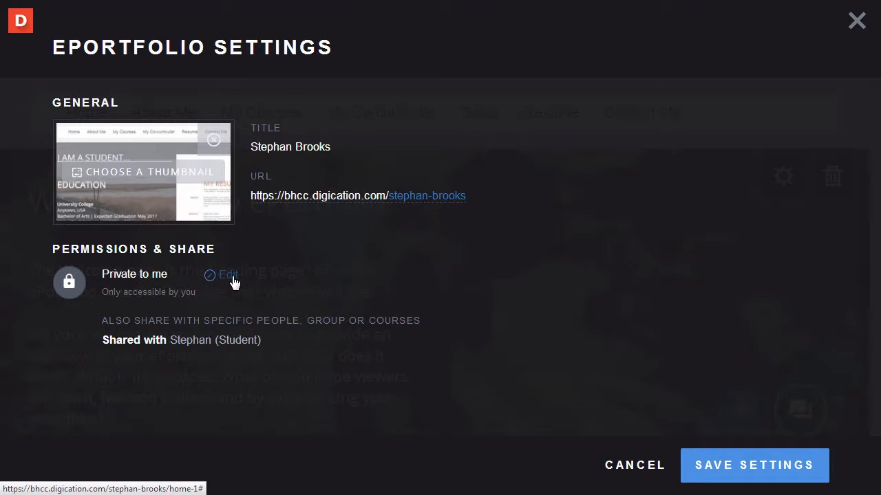
left_click(232, 282)
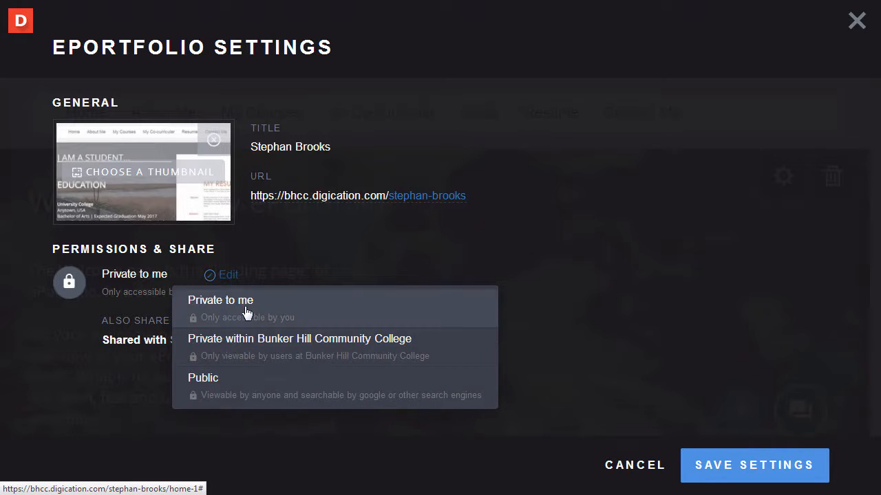
left_click(282, 382)
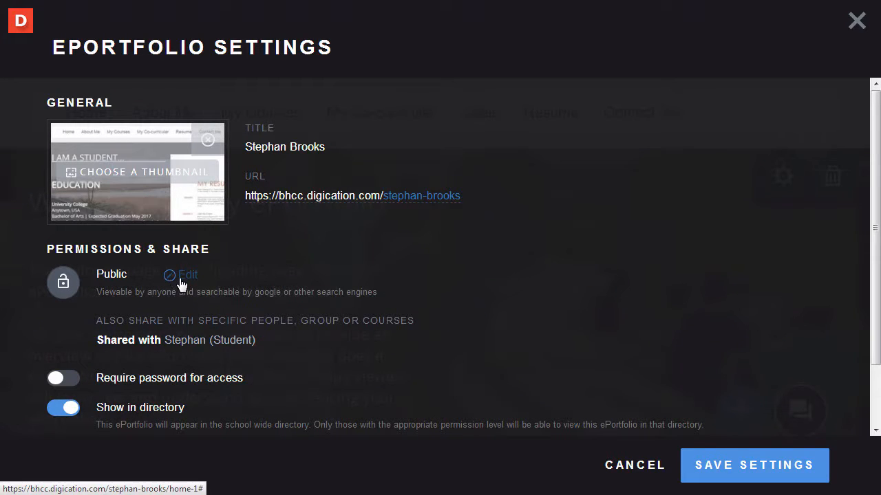
left_click(181, 279)
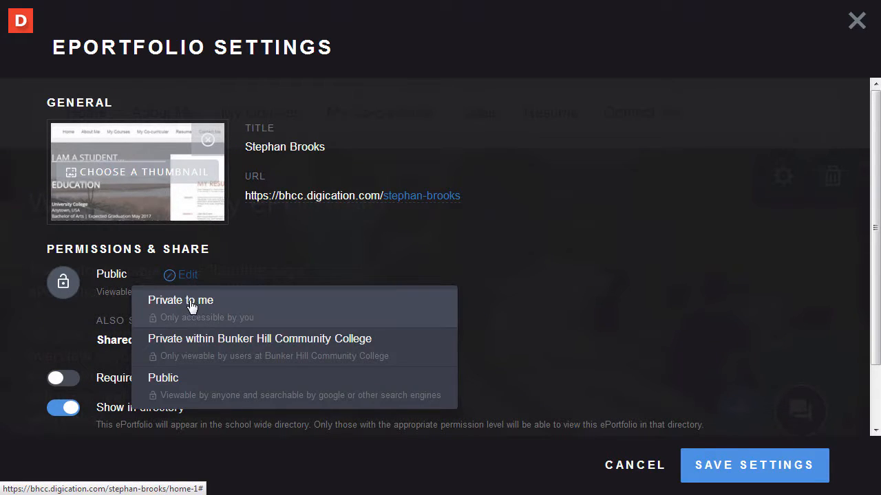
left_click(285, 310)
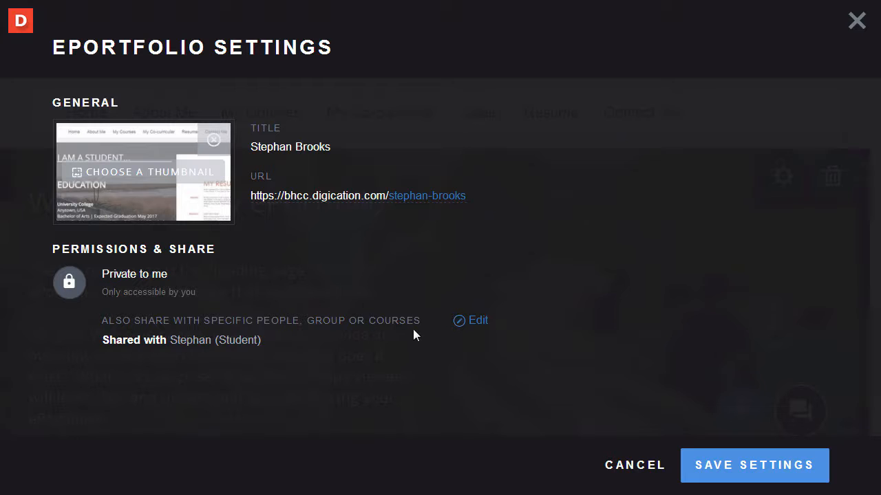
Share the ePortfolio with one specific user found by name search
left_click(477, 321)
left_click(256, 368)
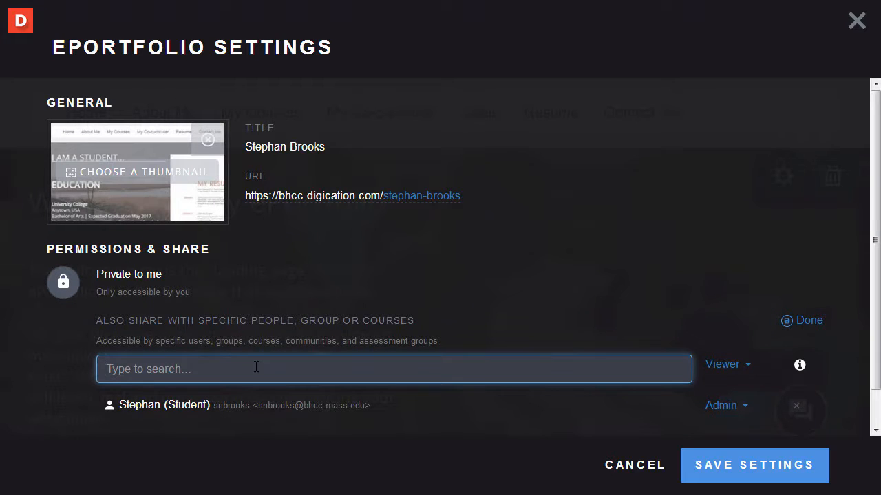
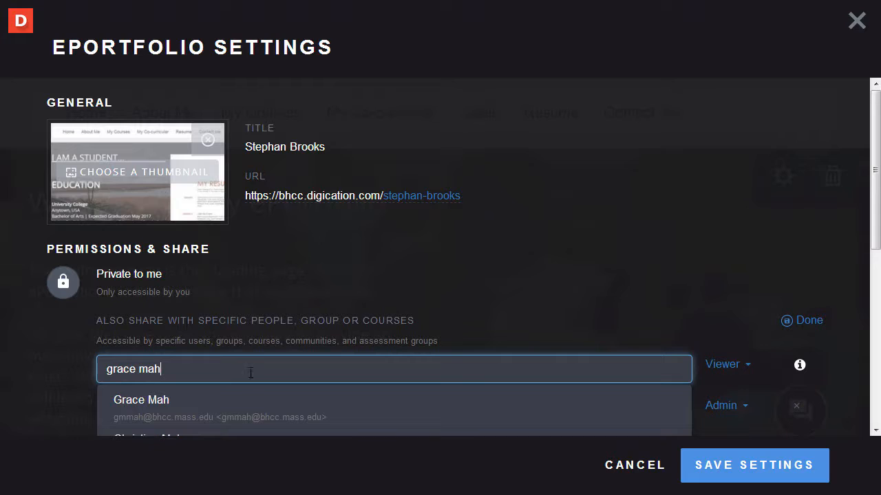
left_click(162, 412)
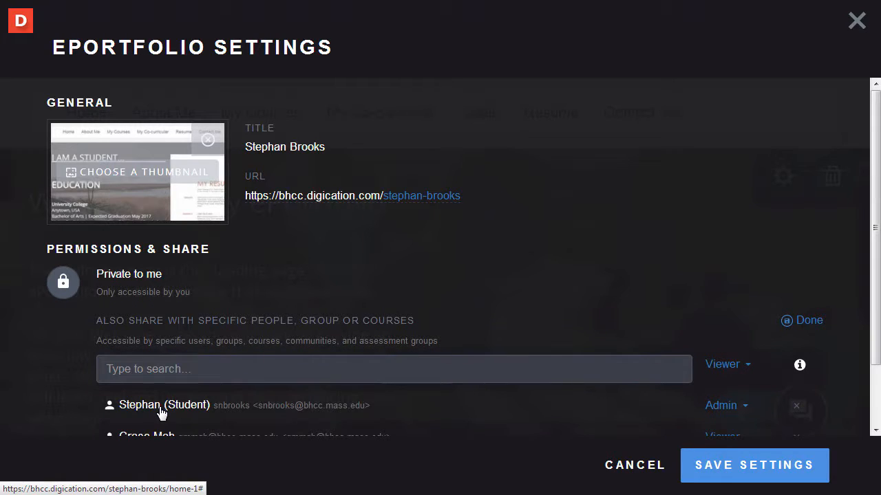
scroll(406, 390, "down", 2)
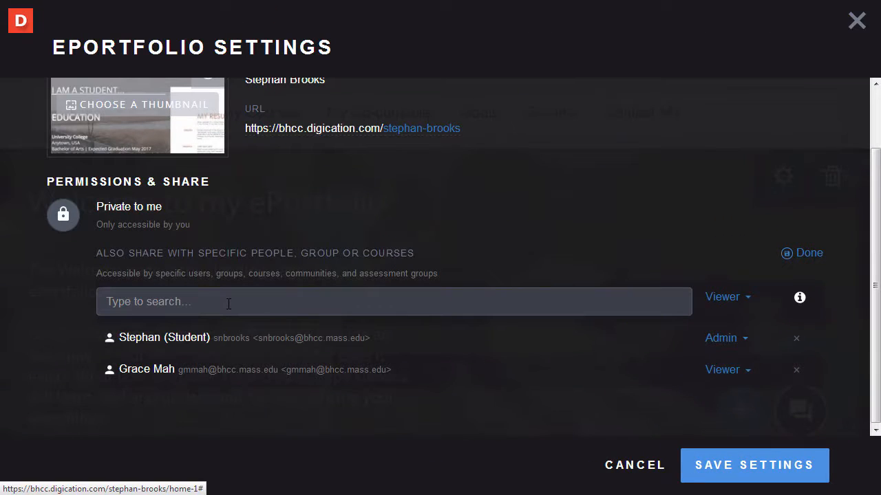
Add the TLITC Training Course groups as viewers and save the settings
left_click(228, 304)
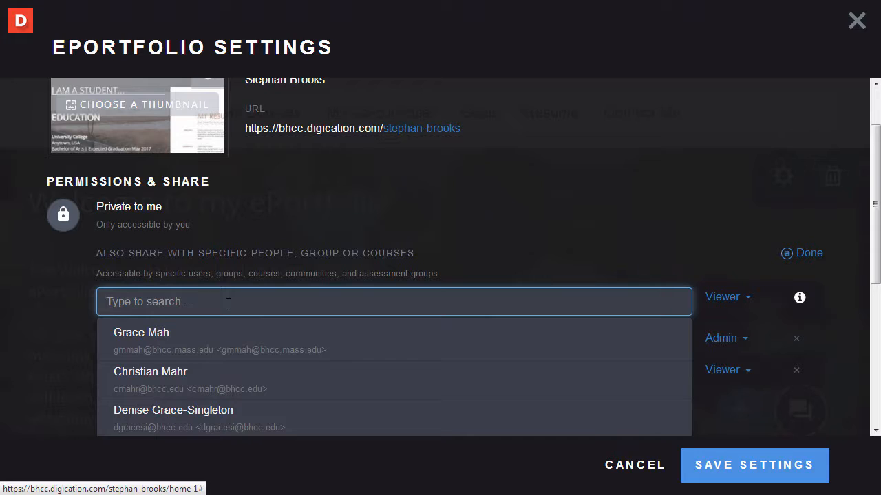
type("tlitc")
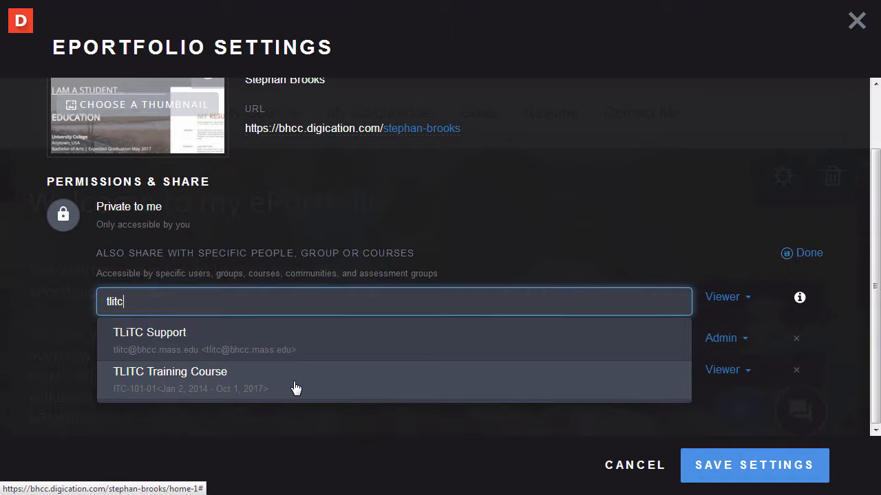
left_click(296, 388)
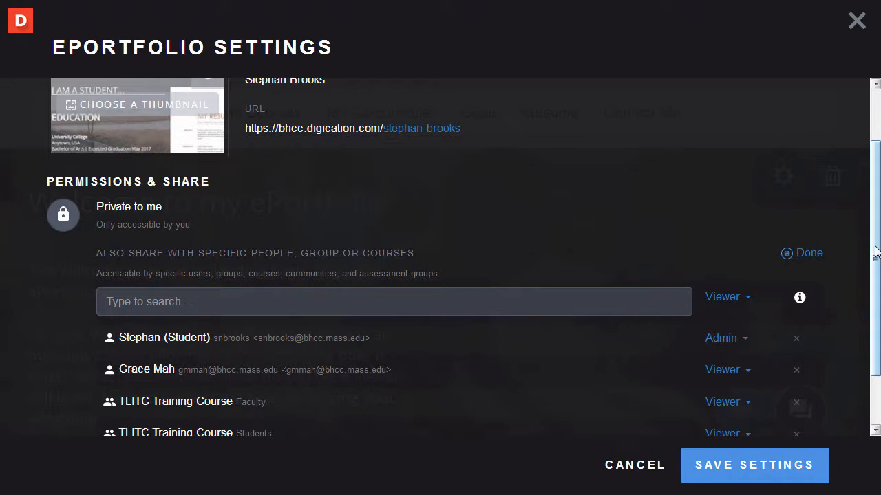
scroll(874, 274, "down", 1)
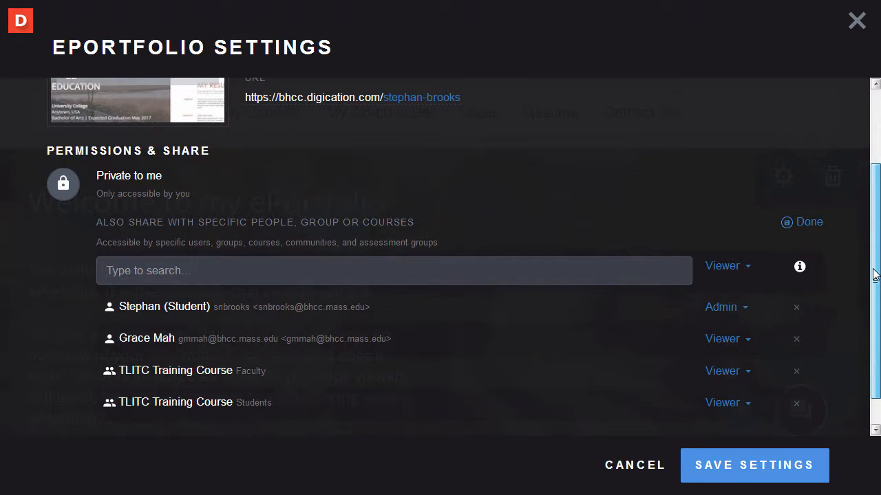
scroll(875, 273, "down", 1)
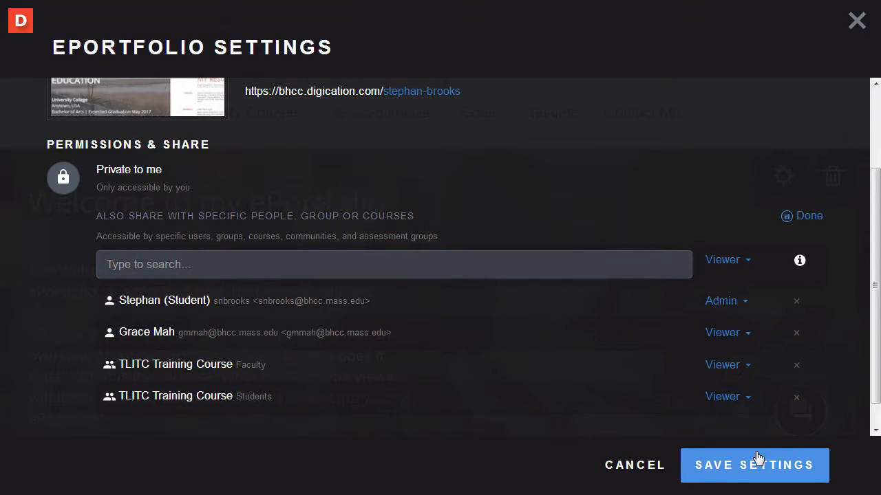
left_click(726, 468)
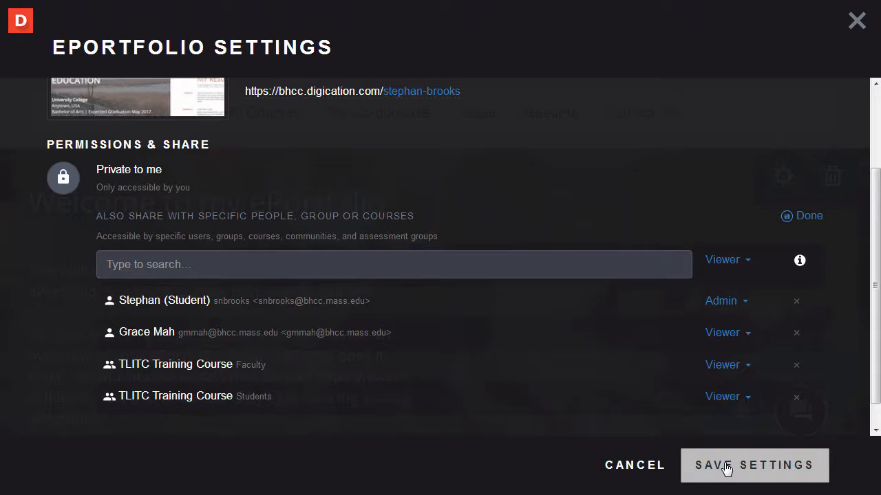
left_click(727, 468)
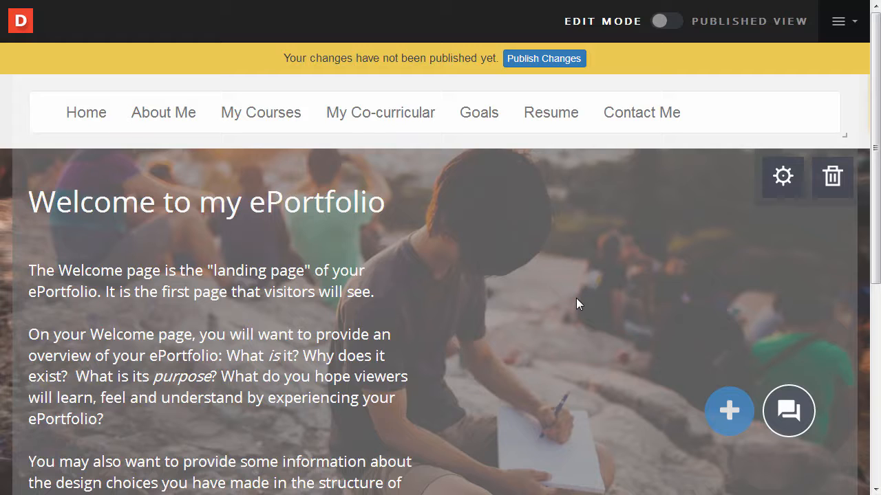
Replace the Welcome text's first paragraph with 'My name is …' stating the student's name
scroll(651, 164, "down", 2)
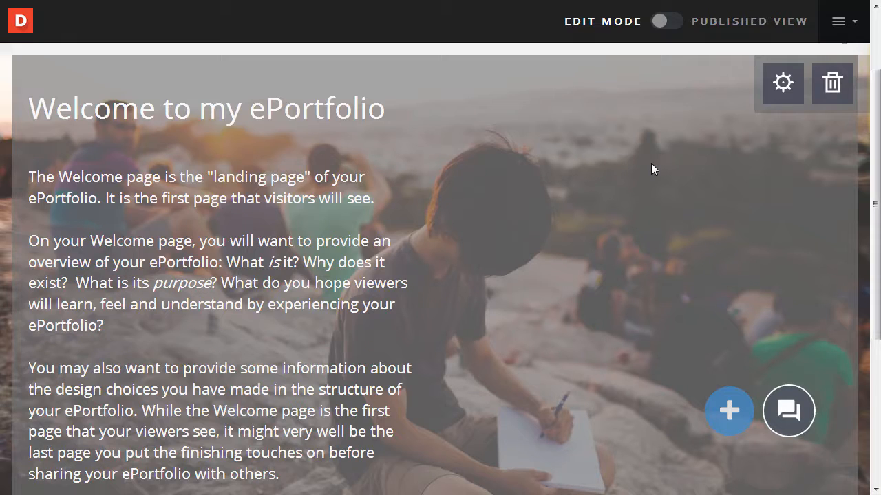
left_click(232, 278)
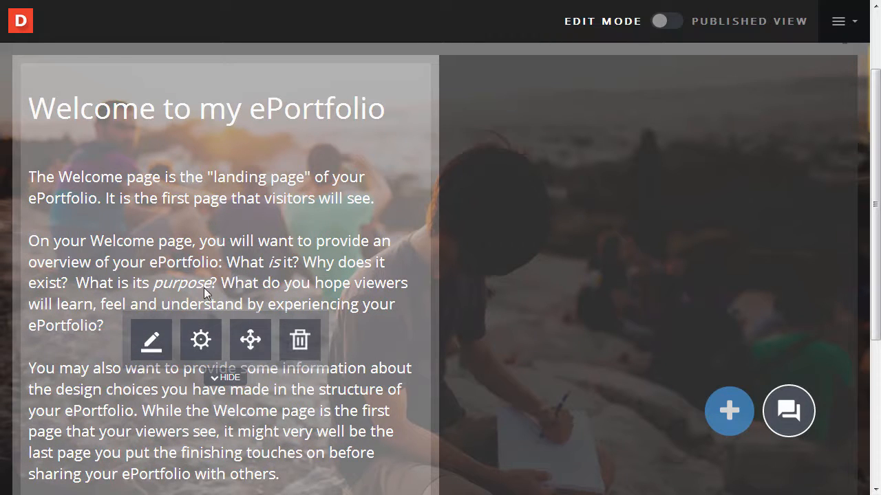
left_click(151, 341)
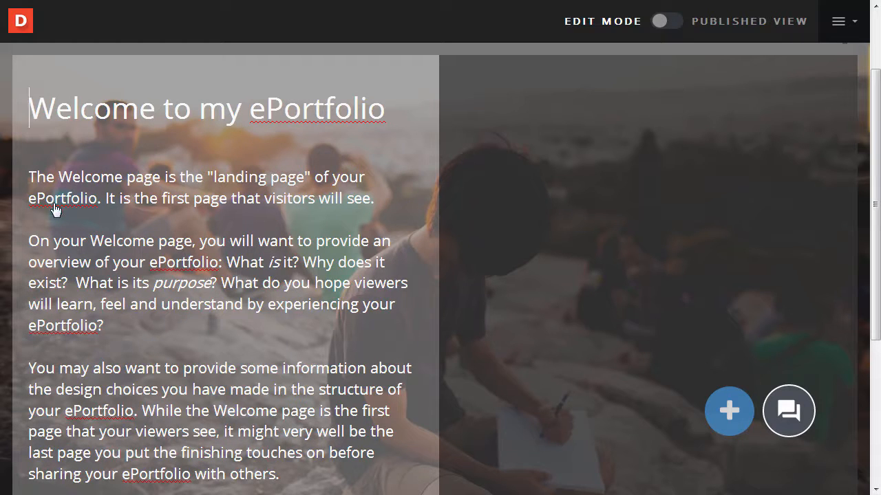
left_click(32, 178)
left_click_drag(32, 177, 396, 218)
key("BackSpace")
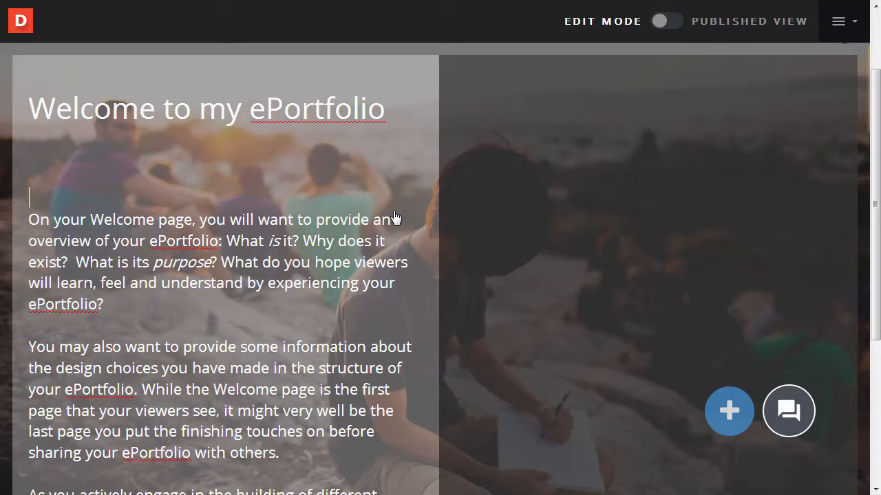
type("My na")
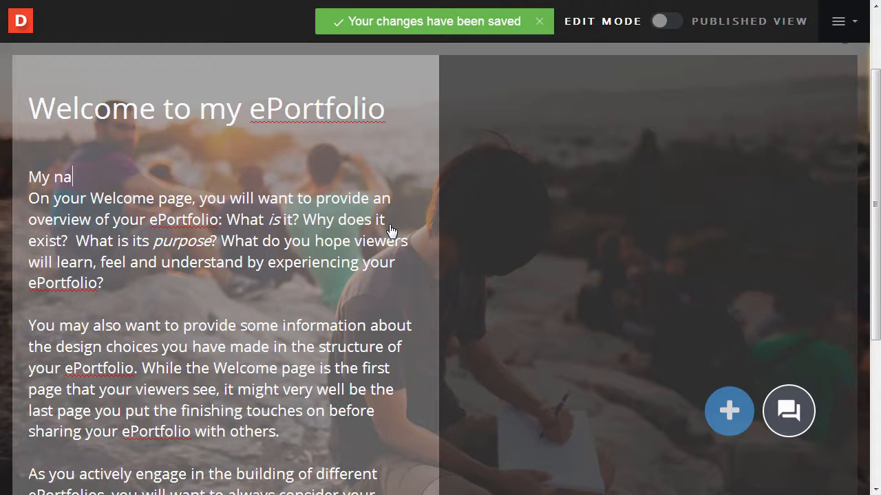
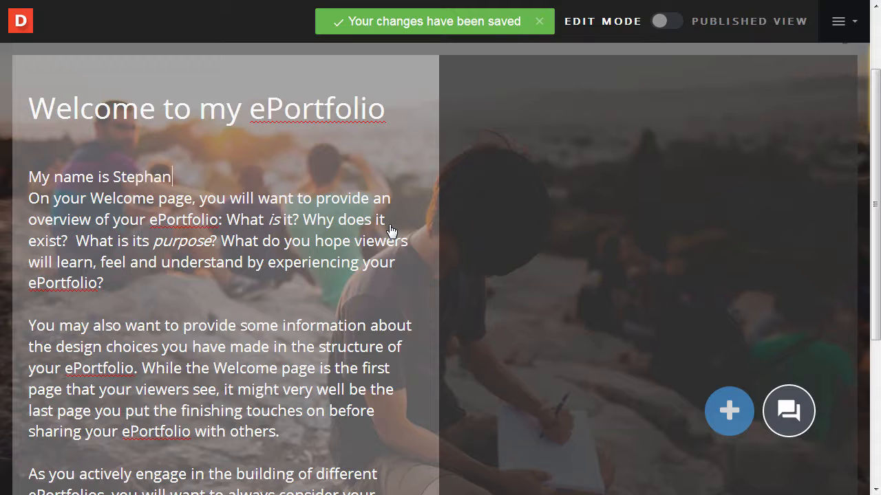
key("Return")
key("Return")
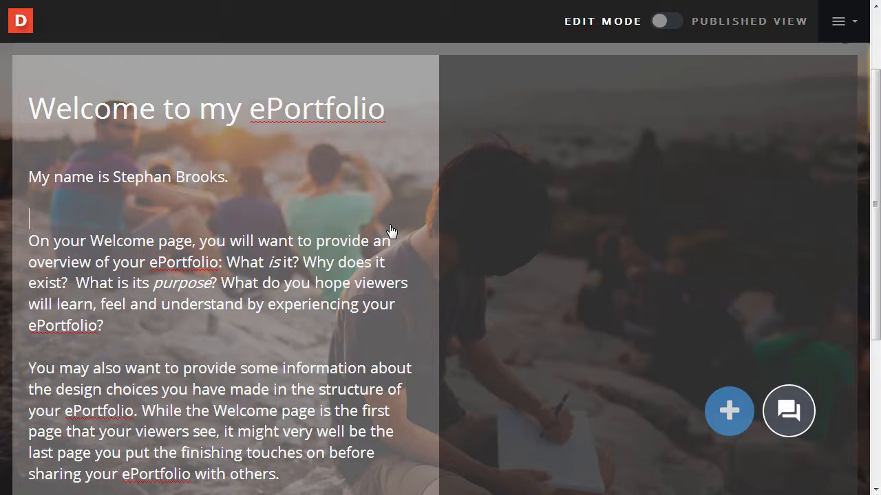
Try bold and italic on the name sentence, remove both, and finish editing
left_click_drag(224, 180, 29, 178)
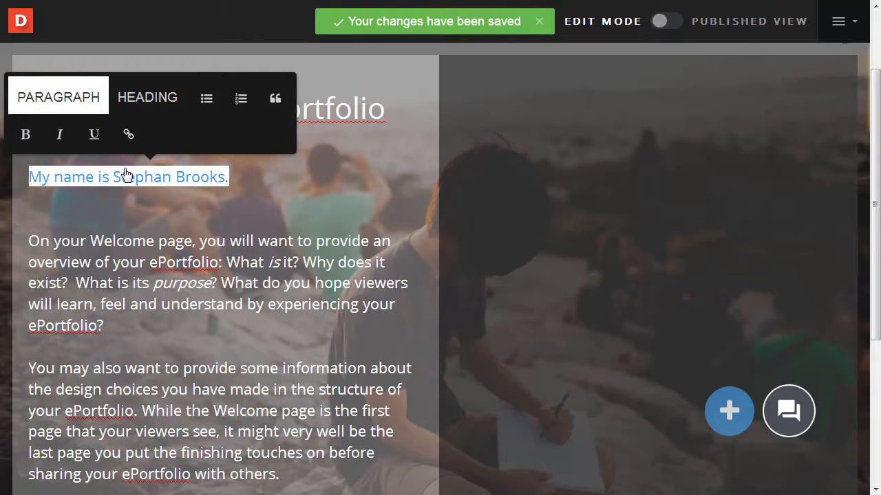
left_click(25, 135)
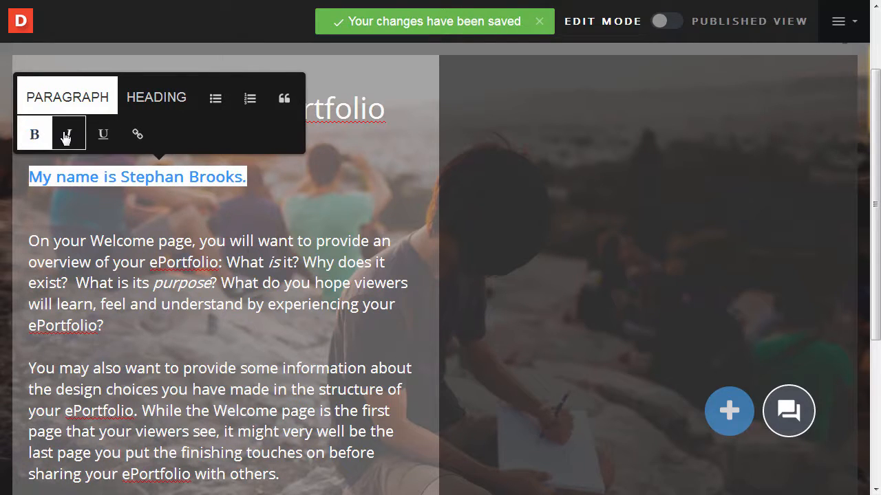
left_click(68, 134)
left_click(69, 134)
left_click(30, 135)
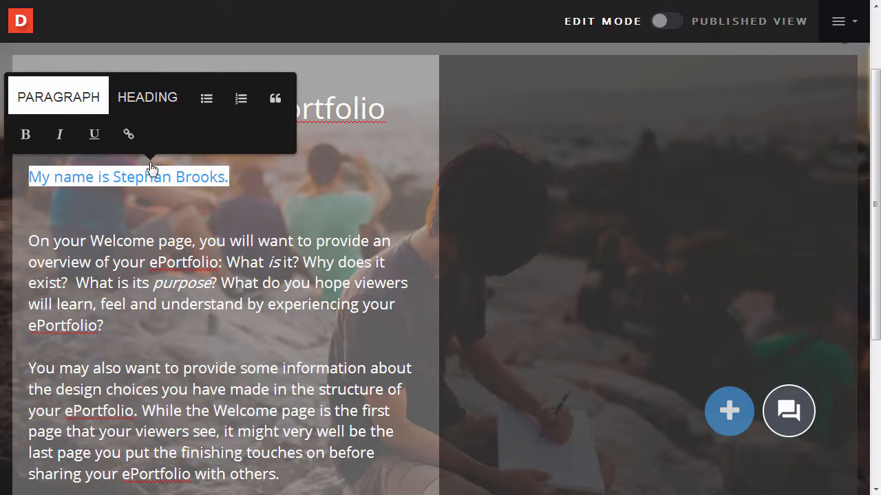
left_click(474, 188)
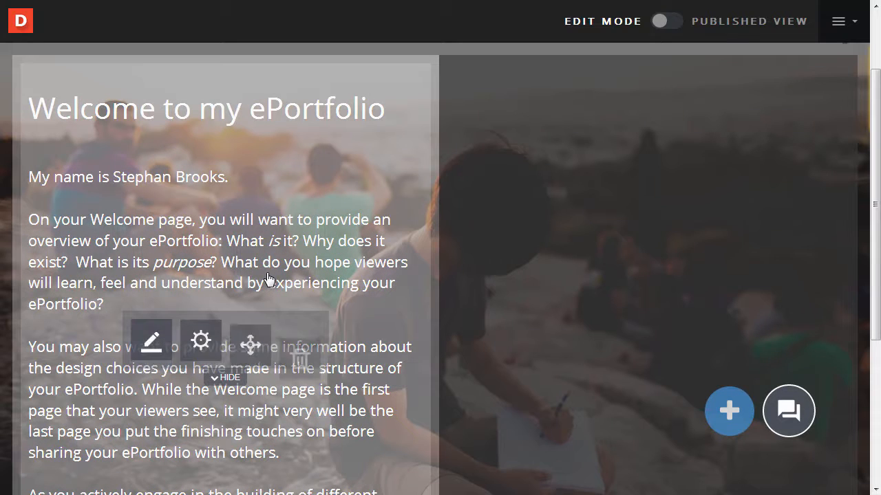
In the text block's settings, keep left alignment and set Font Size to 13PX
left_click(208, 360)
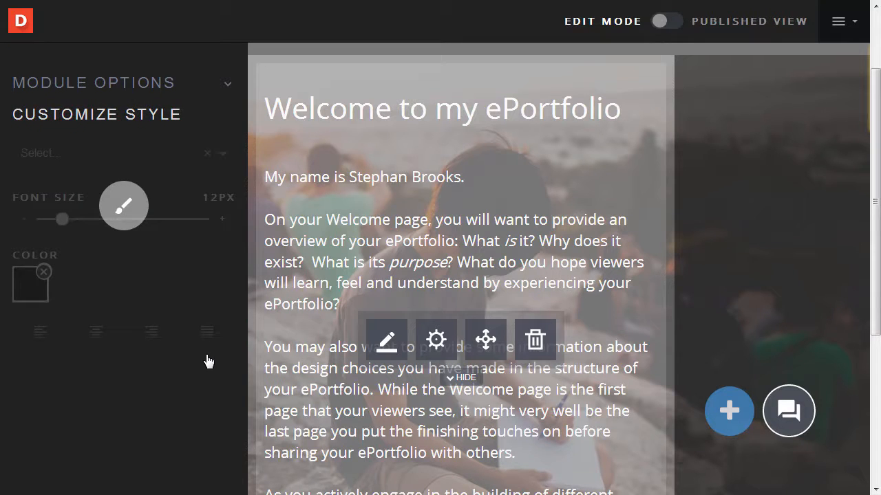
scroll(145, 215, "down", 1)
left_click(92, 254)
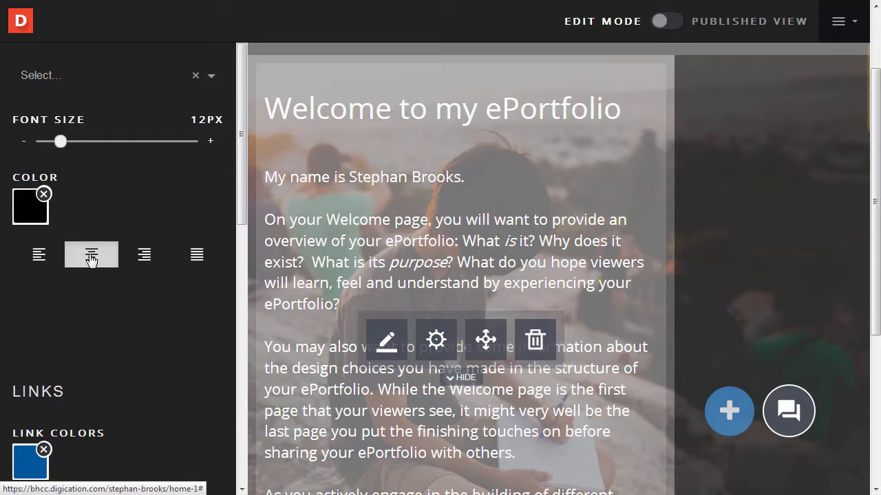
left_click(39, 254)
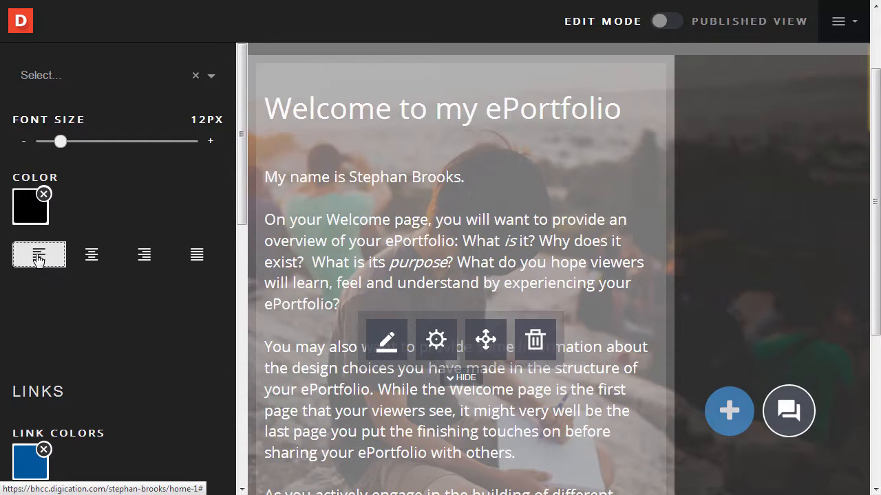
mouse_move(65, 141)
left_mouse_down()
mouse_move(78, 144)
mouse_move(59, 146)
left_mouse_up()
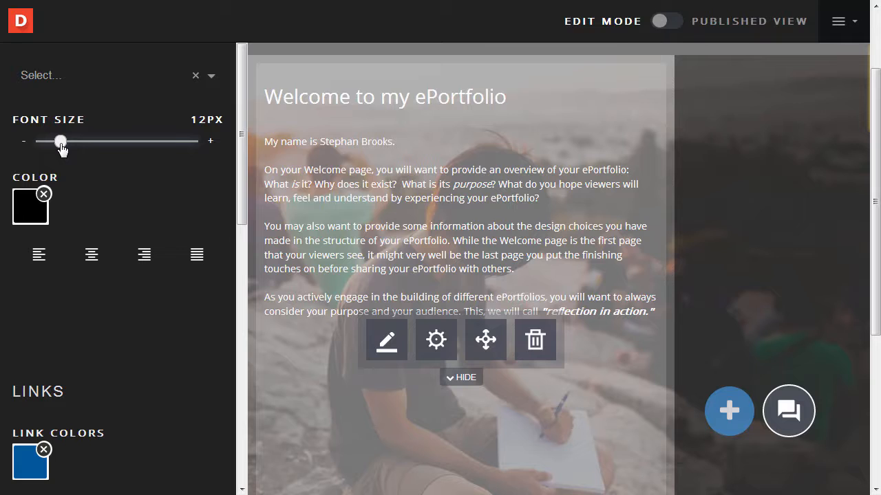
left_click_drag(62, 147, 63, 147)
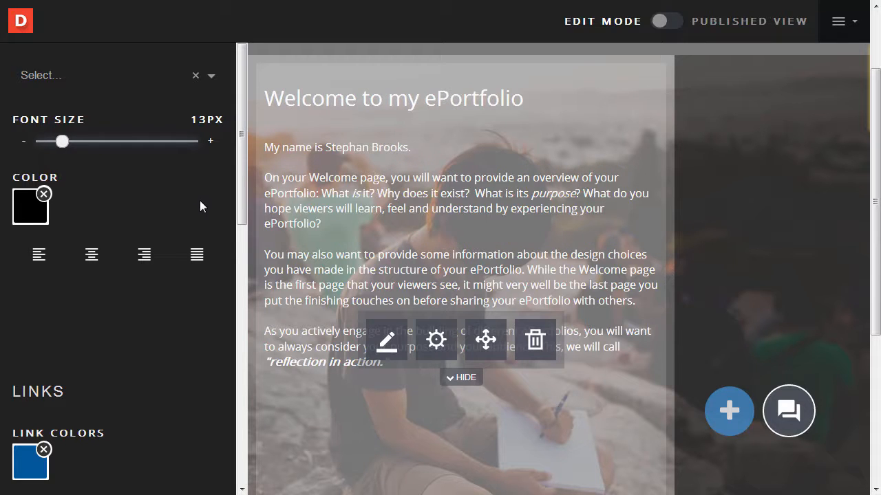
left_click(375, 194)
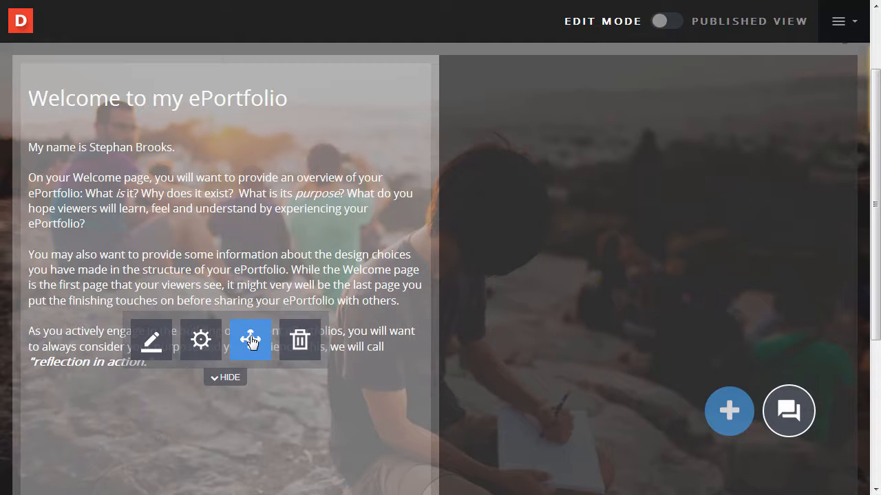
Move the Welcome text block toward the banner's centre and stretch it taller to show all text
left_click_drag(249, 340, 392, 341)
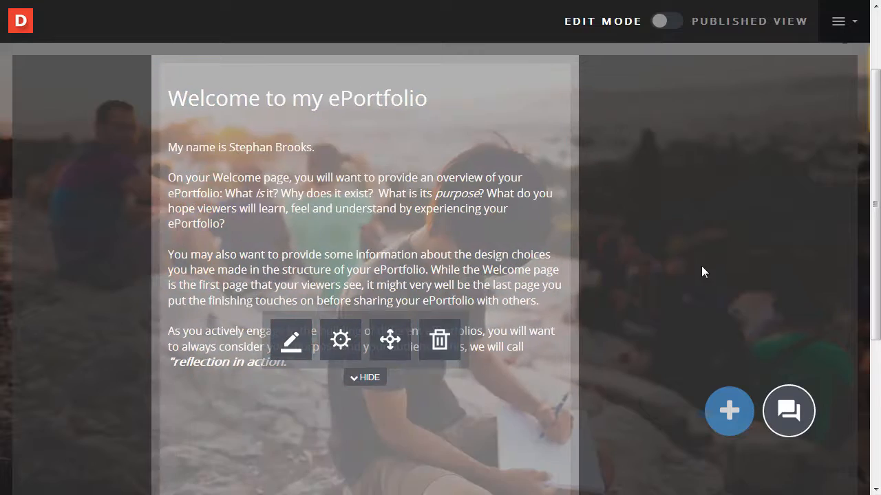
scroll(655, 277, "down", 3)
left_click_drag(564, 373, 559, 355)
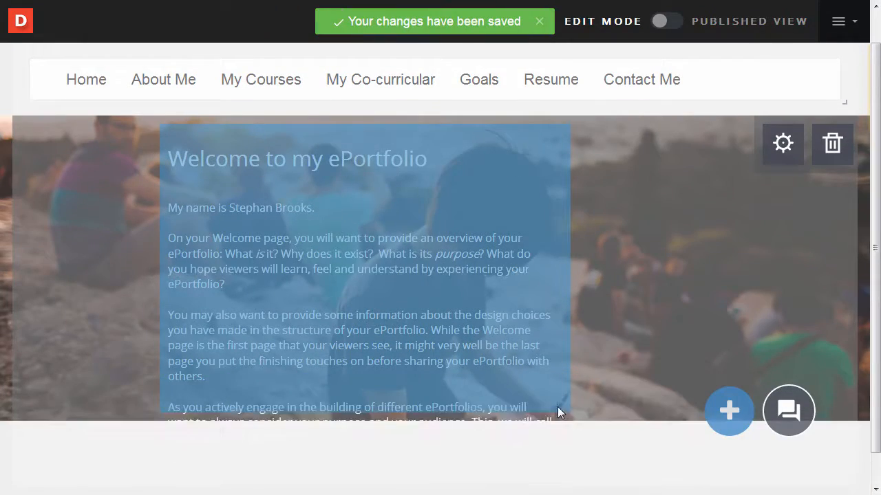
left_click_drag(558, 412, 556, 393)
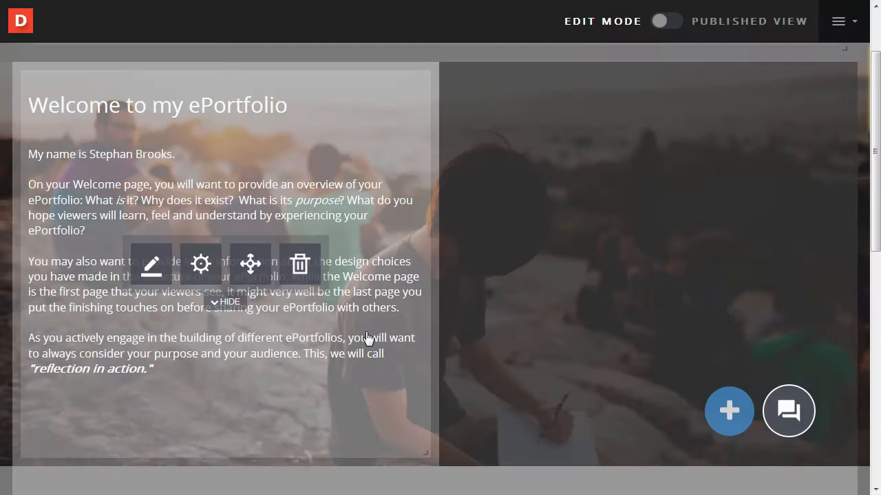
Delete the extra Welcome text block, typing 'delete' to confirm
left_click(307, 284)
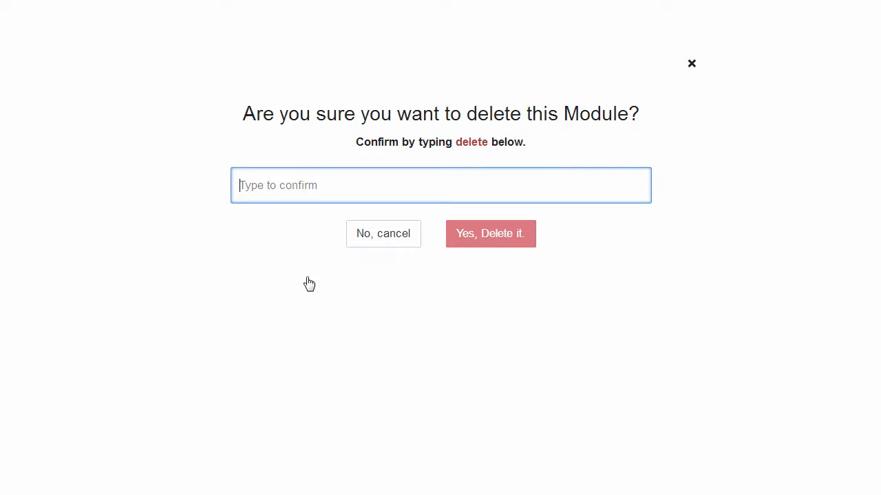
type("delete")
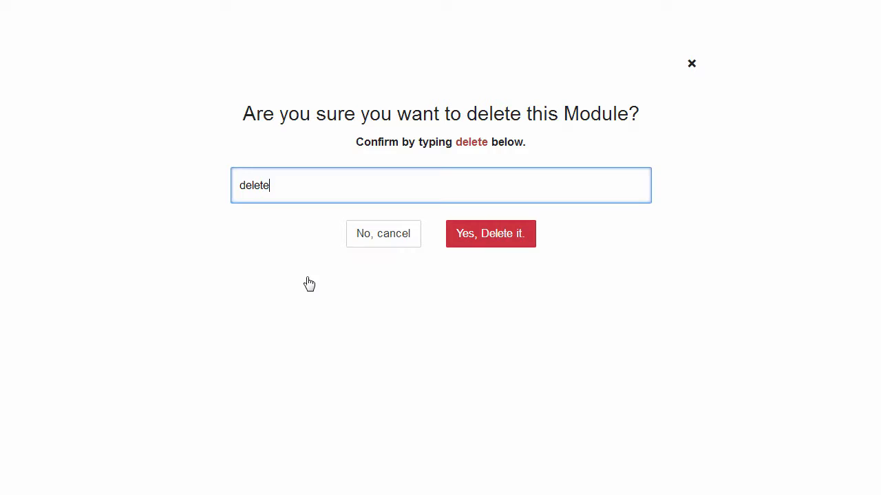
left_click(476, 245)
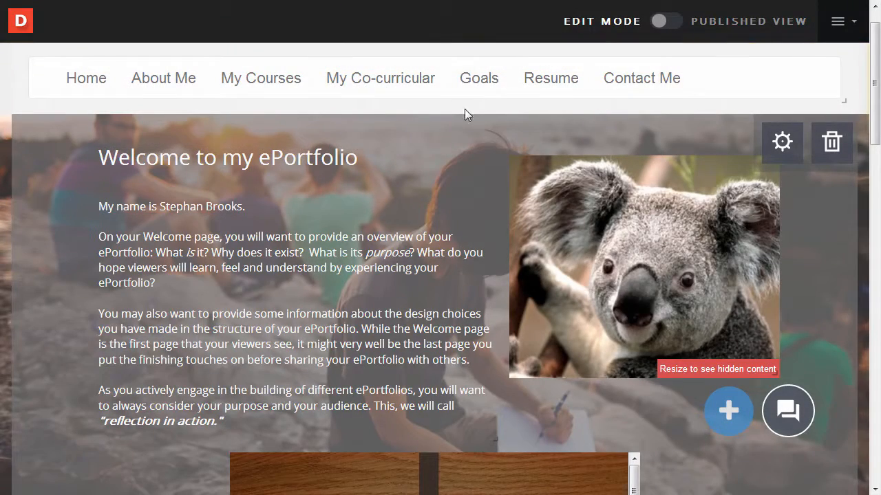
left_click(433, 108)
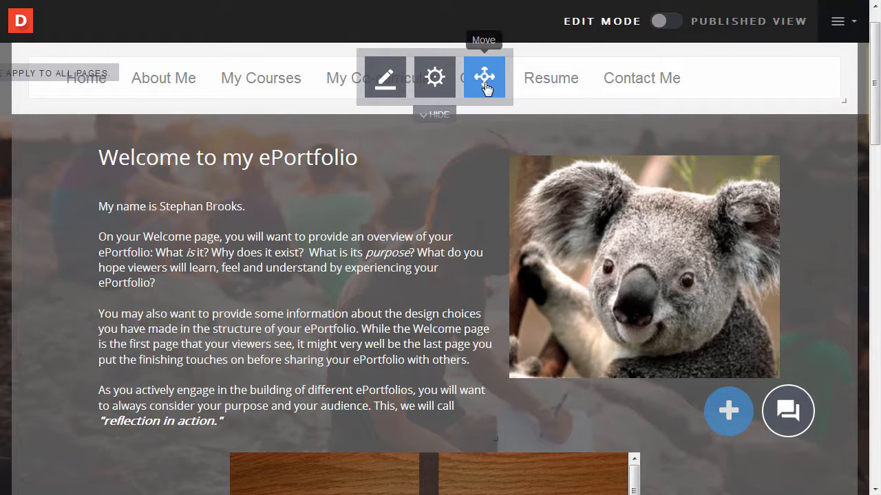
left_click(571, 263)
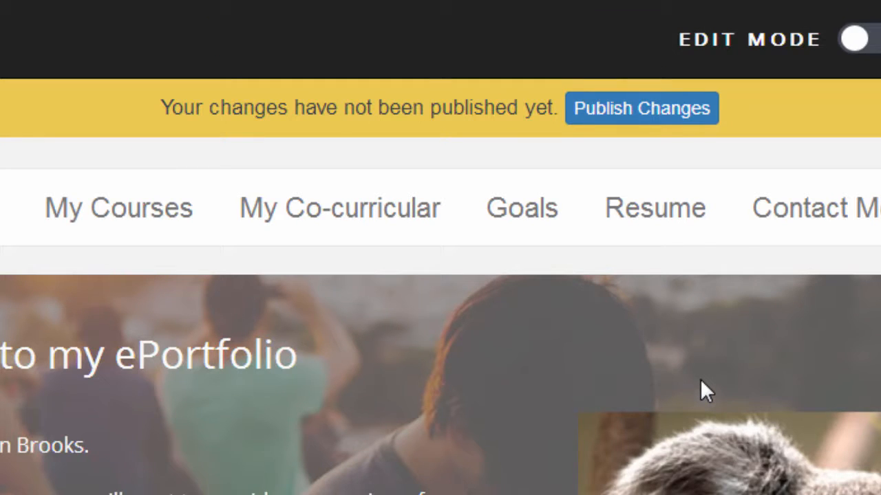
Publish the Welcome page's pending changes from the unpublished-changes banner
left_click(659, 121)
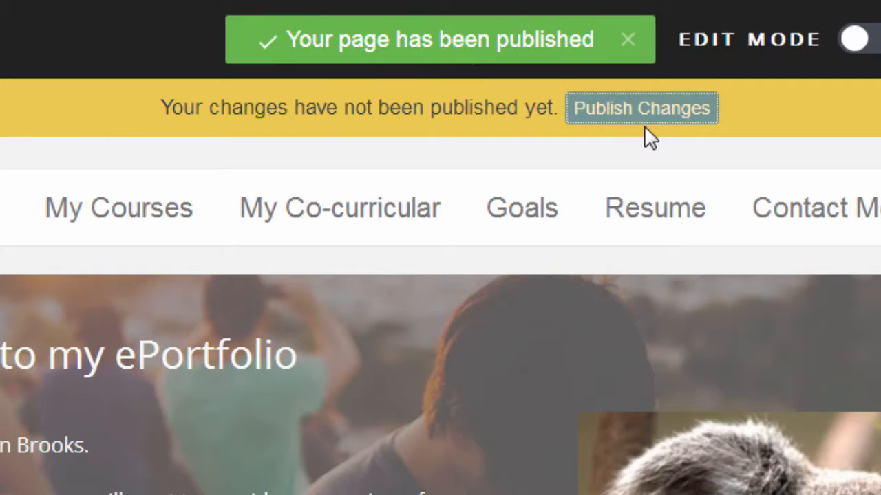
scroll(644, 126, "down", 2)
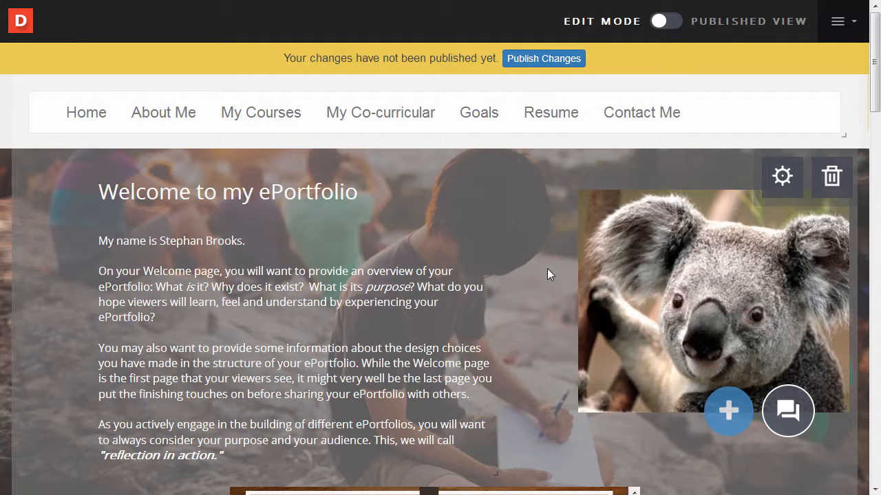
Preview the Welcome page in Published View, then switch back to Edit Mode
left_click(664, 23)
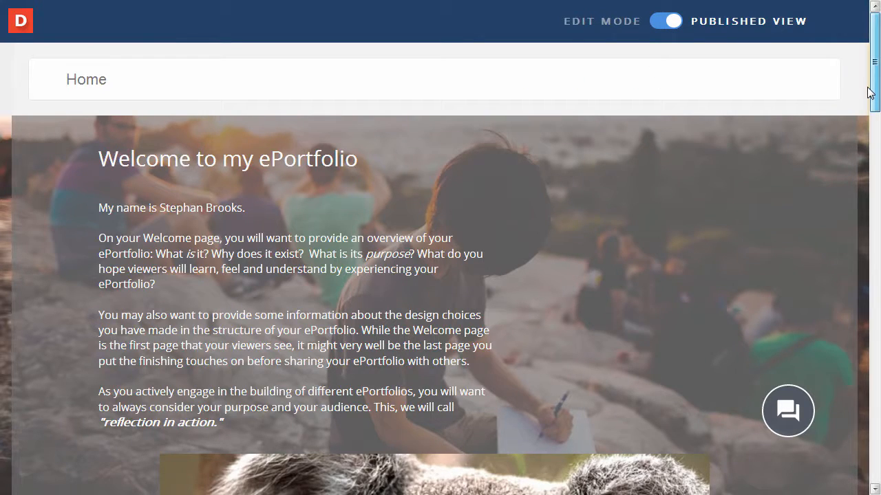
left_click(666, 33)
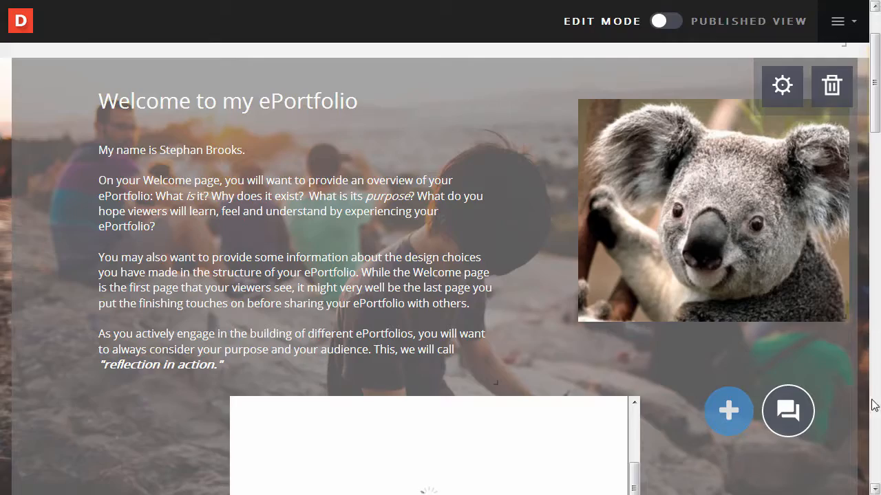
scroll(875, 83, "up", 2)
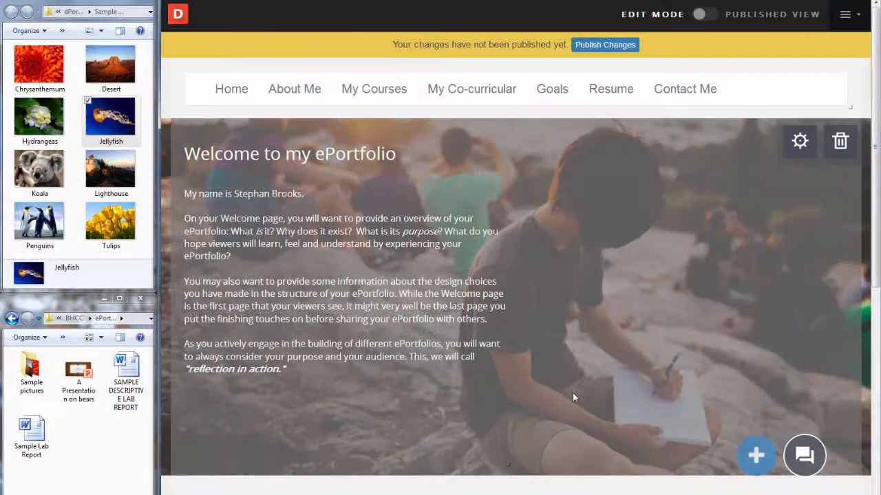
Add the Koala sample picture to the page and shrink it by its corner handle
left_click(41, 177)
left_click_drag(39, 174, 533, 420)
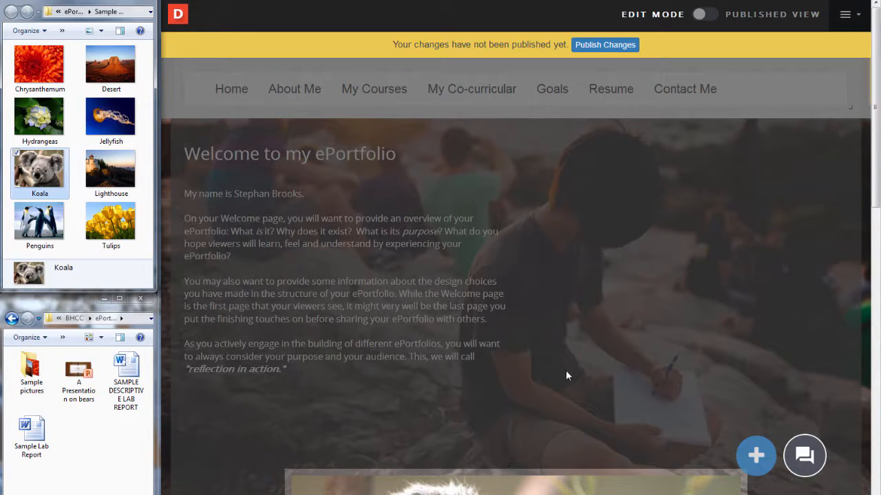
scroll(566, 370, "down", 3)
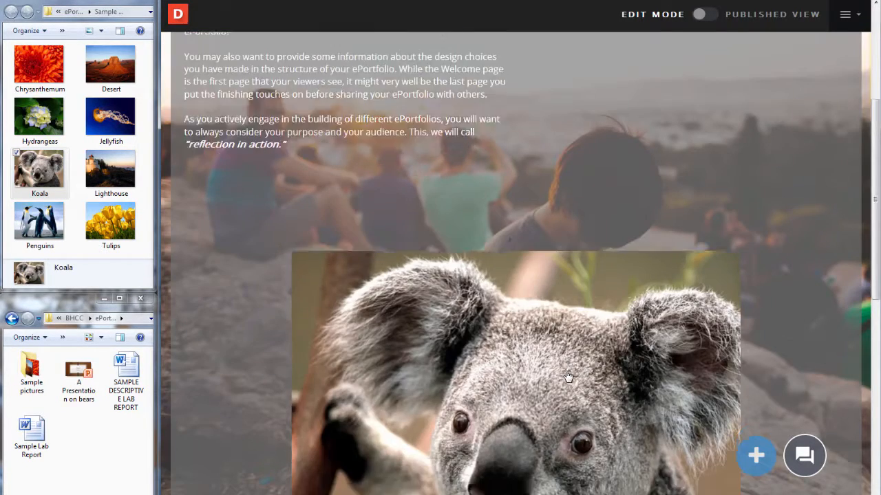
scroll(568, 377, "down", 3)
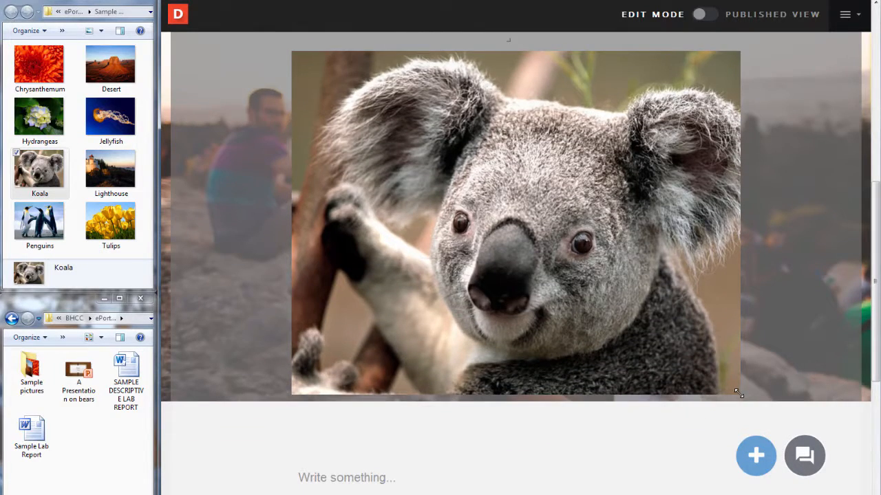
left_click_drag(738, 393, 513, 234)
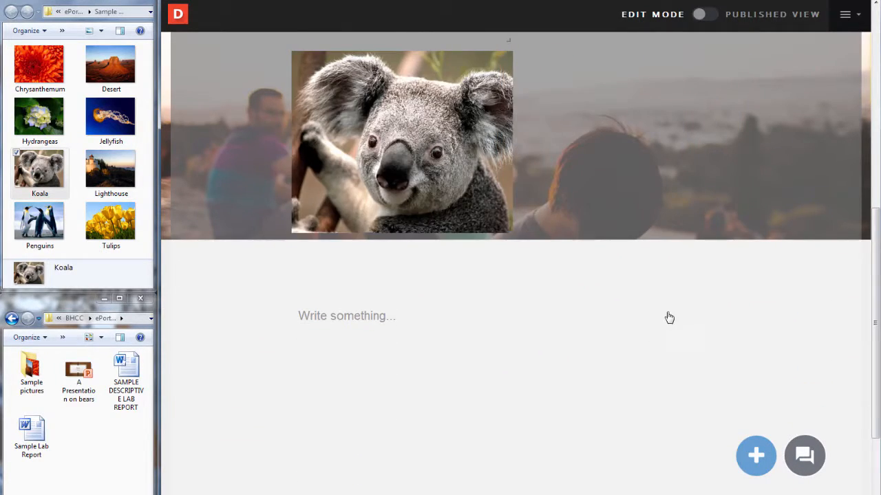
scroll(668, 317, "up", 4)
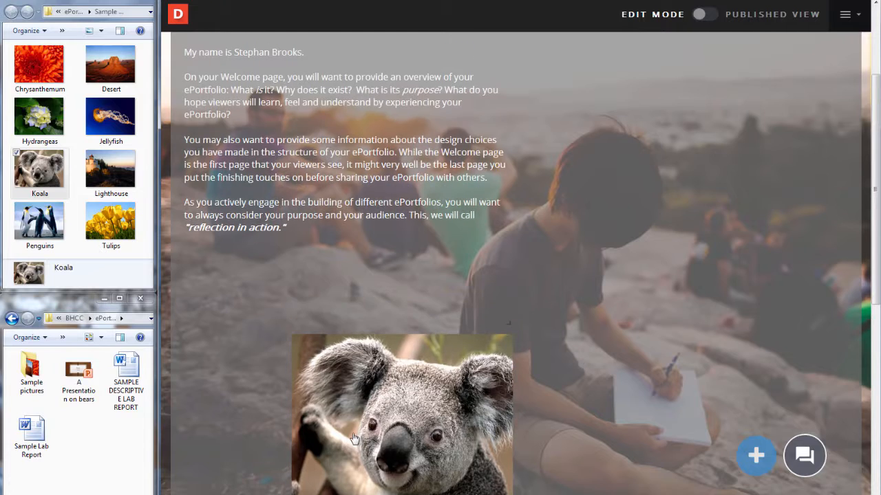
Place the koala right of the welcome text and drop in 'A Presentation on bears.pptx' below
left_click(354, 438)
left_click_drag(420, 422, 715, 126)
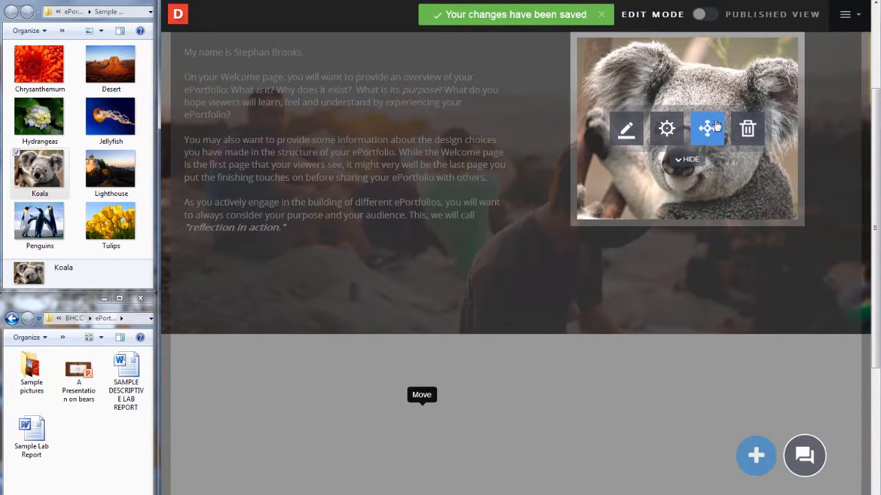
scroll(564, 277, "up", 2)
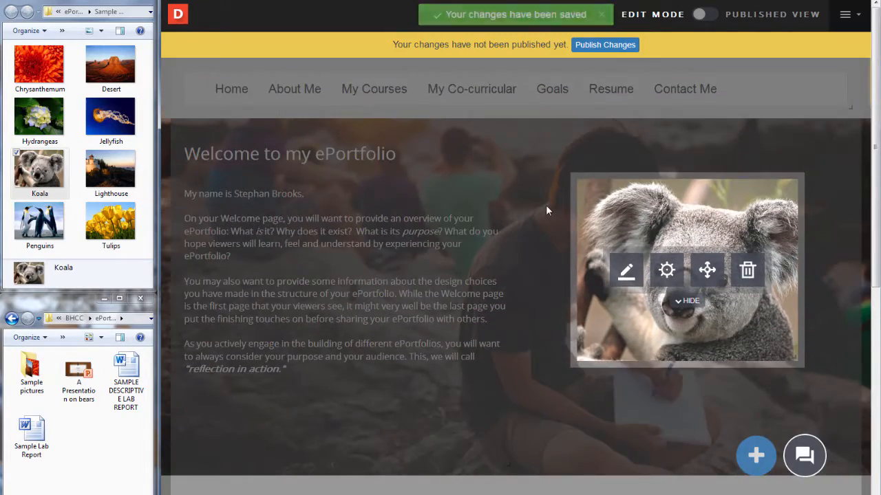
left_click(546, 210)
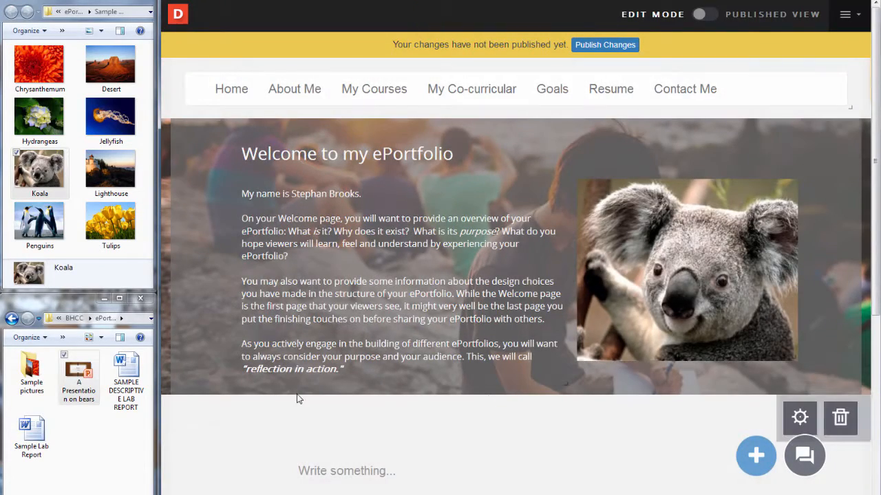
left_click_drag(78, 375, 503, 380)
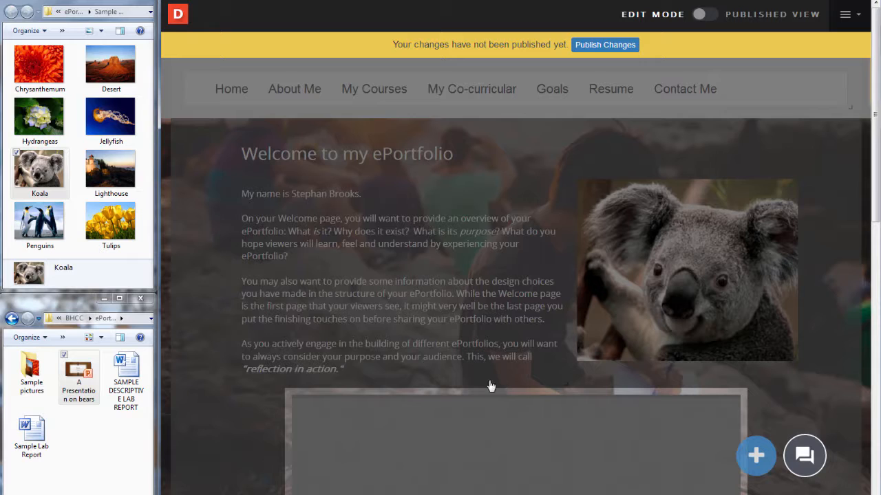
Shrink the embedded bears presentation by dragging its bottom-right handle
scroll(241, 394, "down", 2)
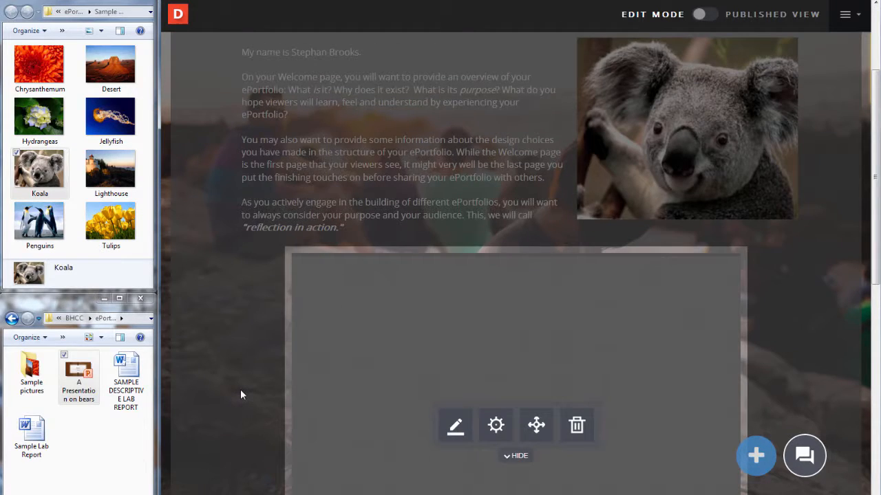
scroll(240, 394, "down", 1)
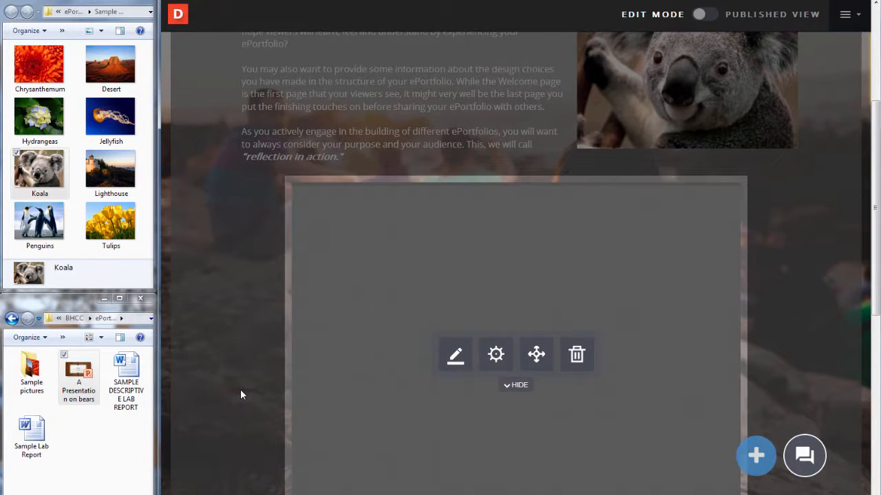
scroll(241, 395, "down", 1)
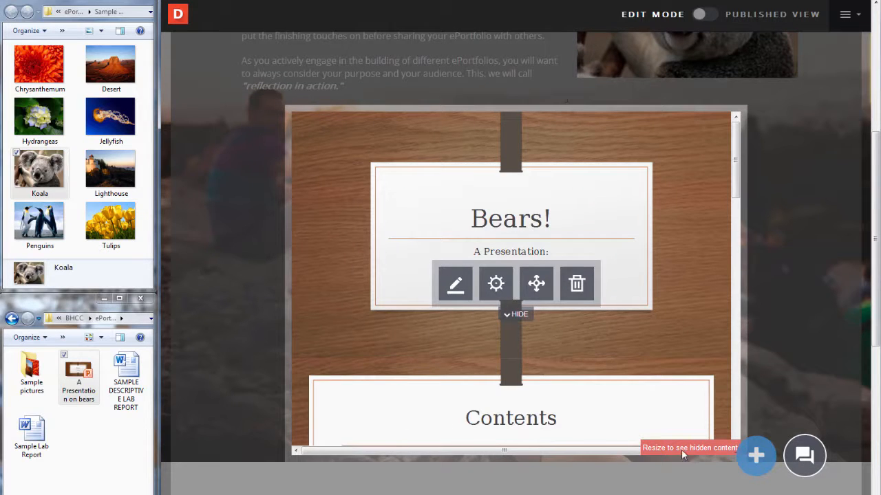
left_click(730, 451)
left_click_drag(730, 450, 618, 344)
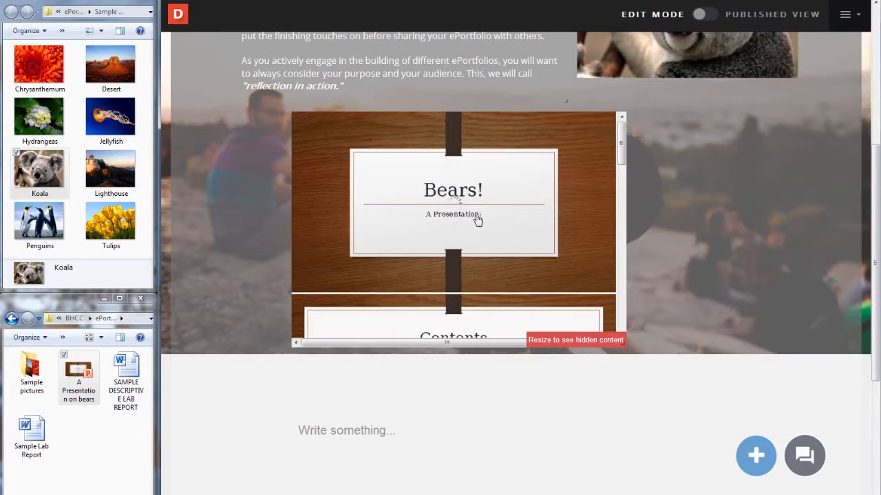
Move the bears presentation to the centre beneath the welcome text and koala picture
left_click(502, 232)
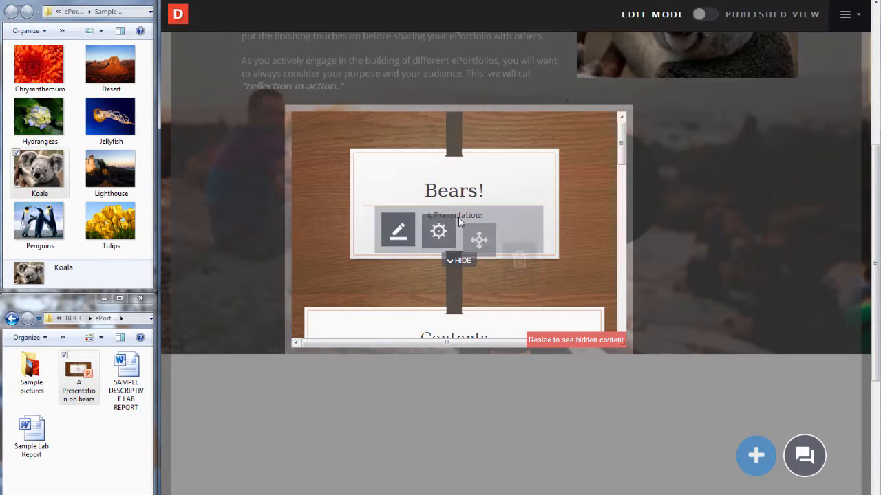
left_click_drag(485, 227, 549, 227)
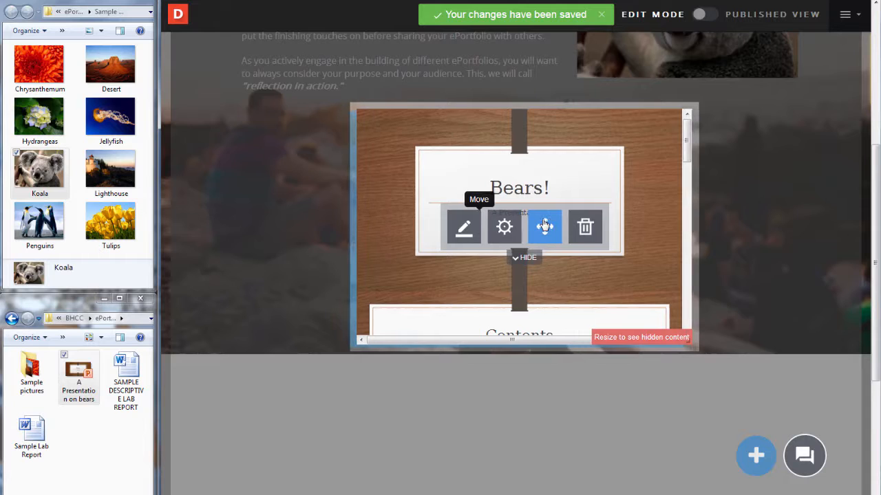
left_click(824, 219)
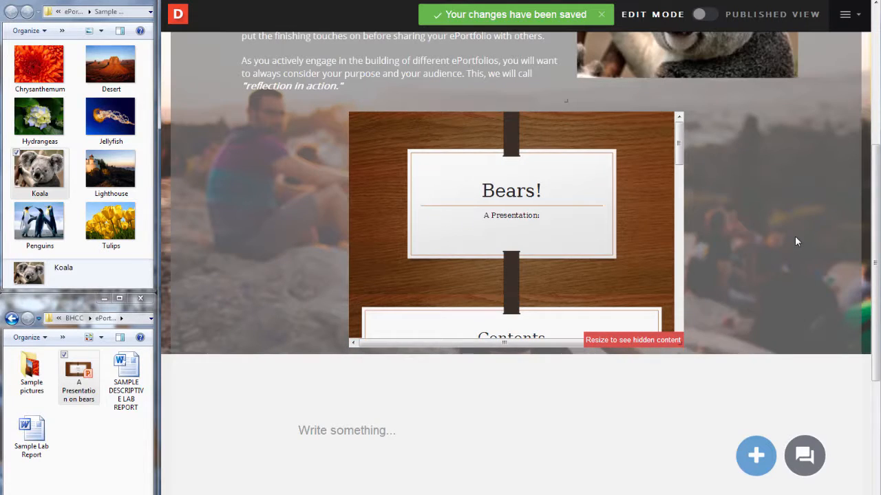
scroll(793, 241, "up", 3)
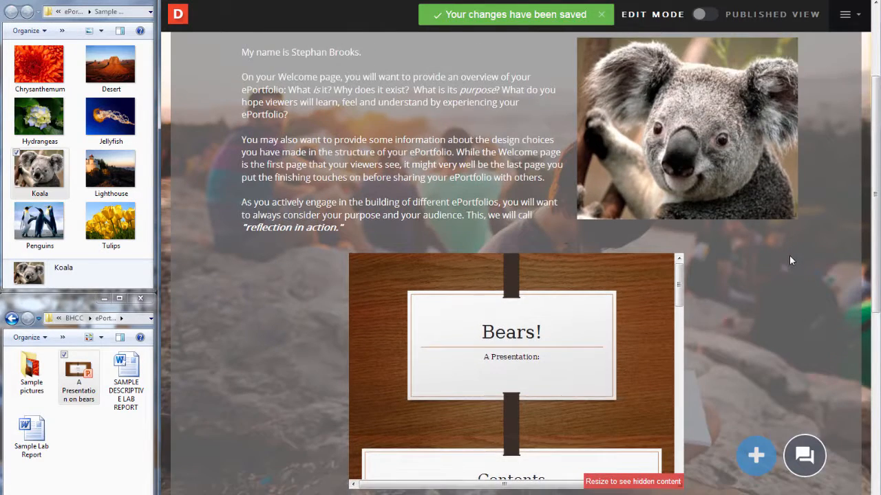
scroll(789, 260, "up", 2)
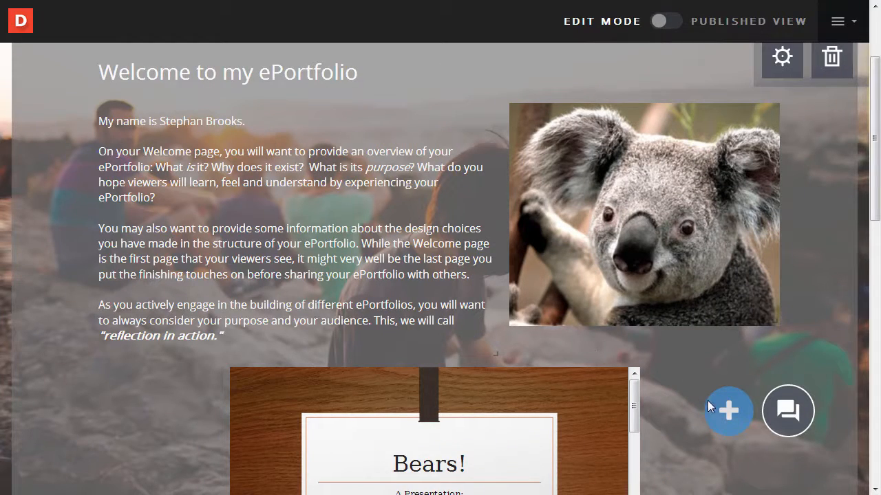
Embed the koala documentary YouTube video by pasting its link and confirming EMBED
left_click(728, 411)
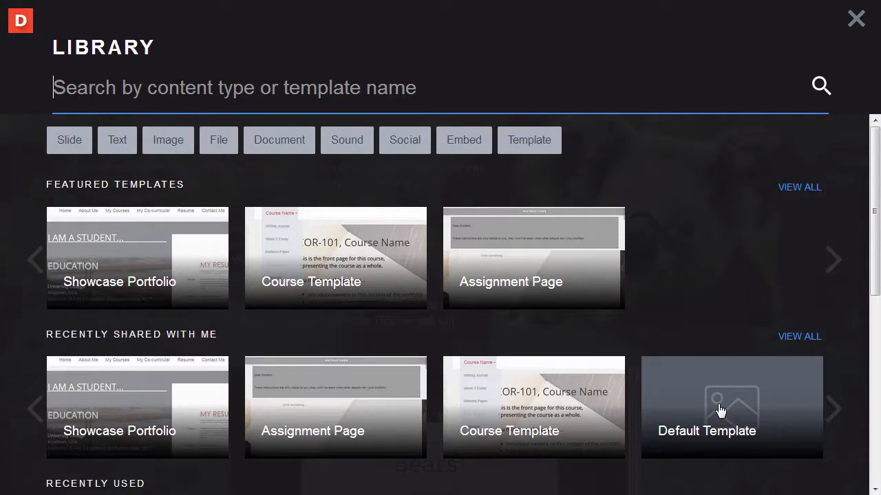
left_click(458, 143)
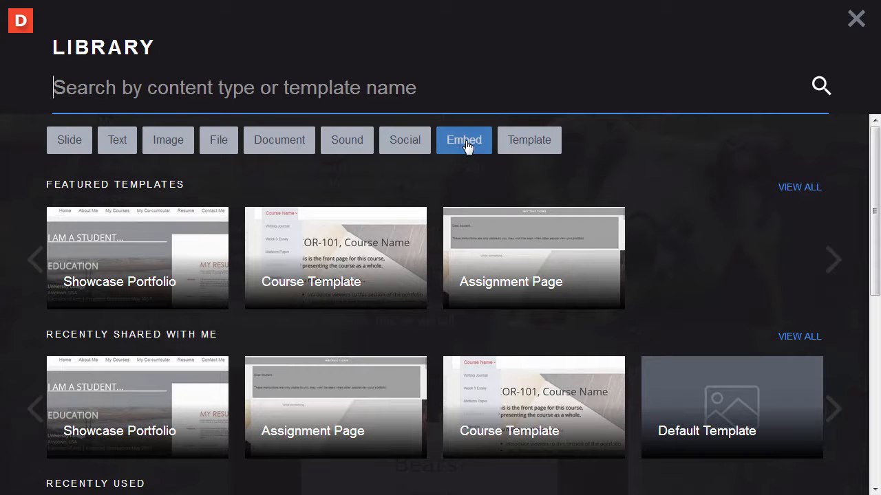
left_click(472, 153)
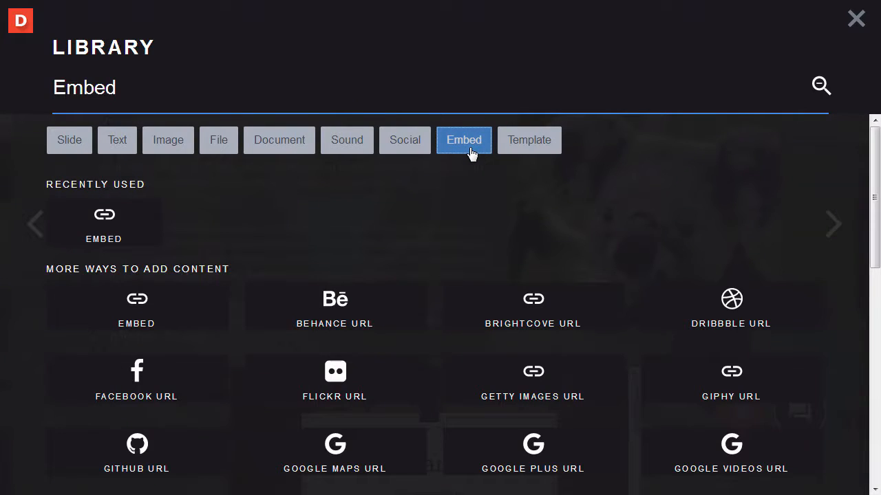
left_click(141, 242)
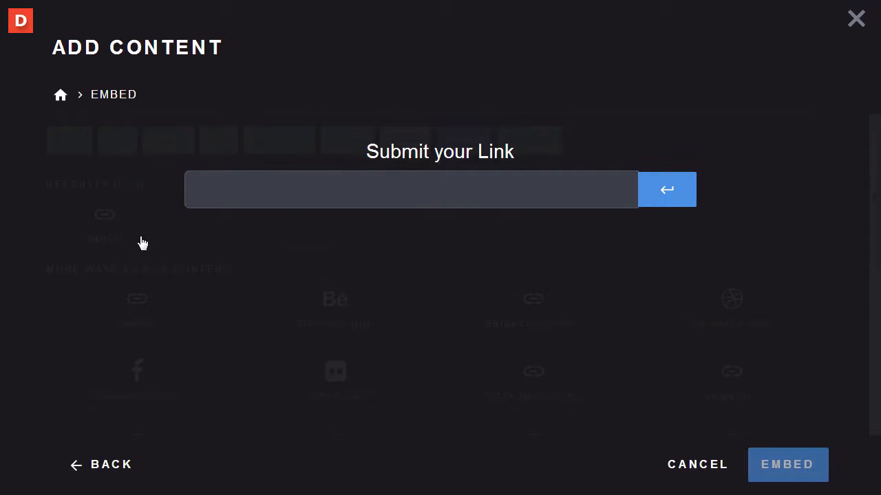
left_click(291, 194)
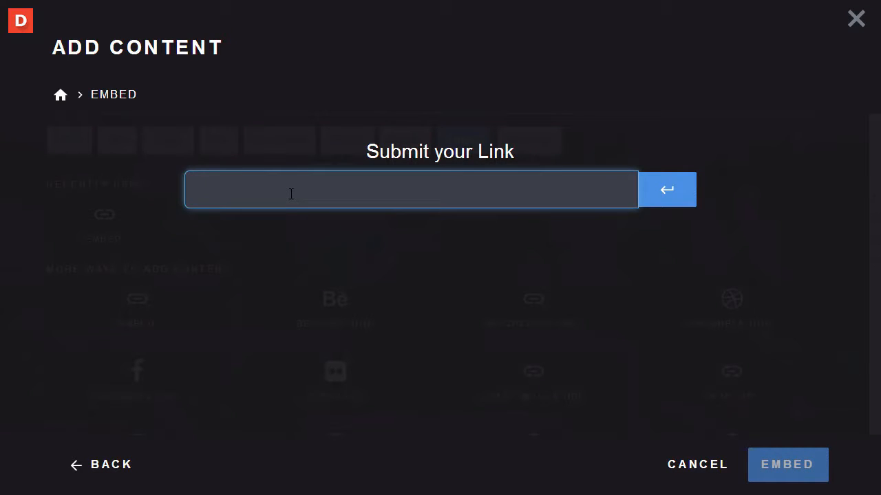
type("https://www.youtube.com/watch?v=XUPxnAmBWQE")
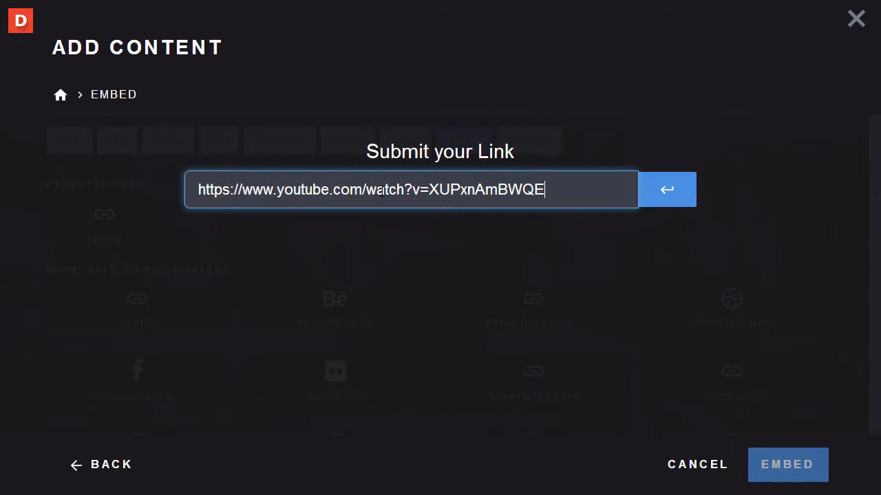
left_click(667, 204)
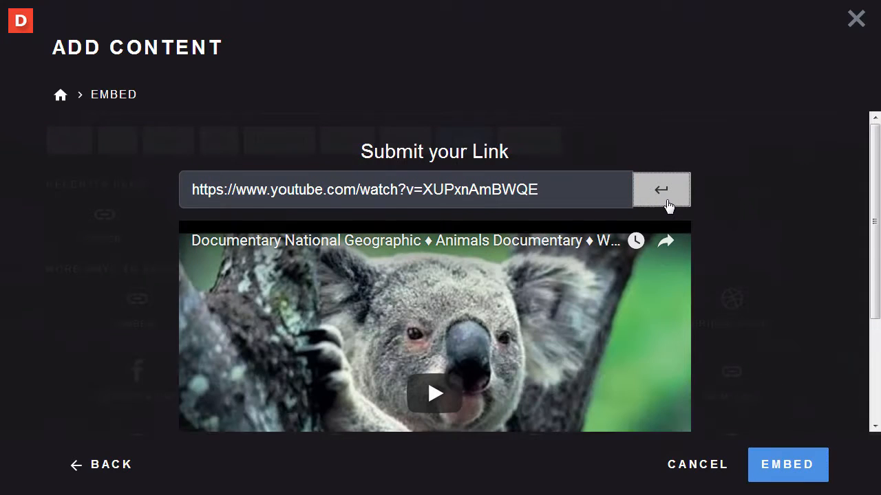
left_click(784, 466)
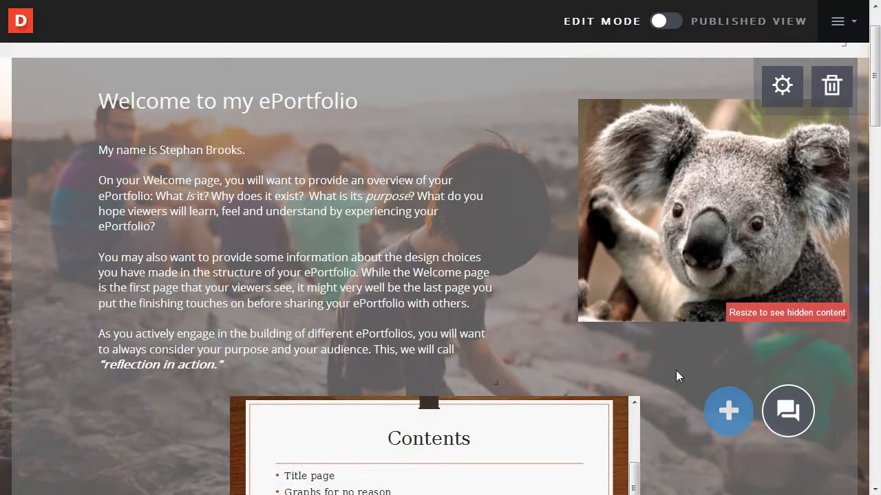
Add the 'Photo album' file from Google Drive to the Welcome page as a File block
left_click(724, 413)
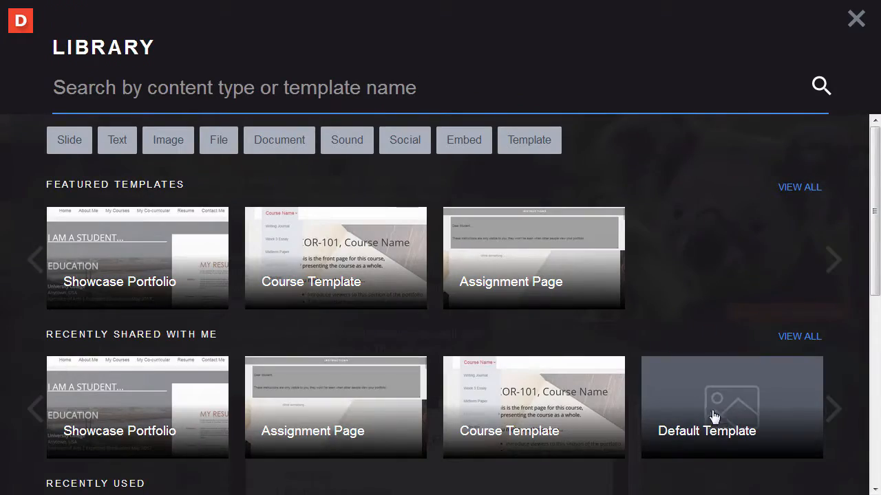
left_click(211, 150)
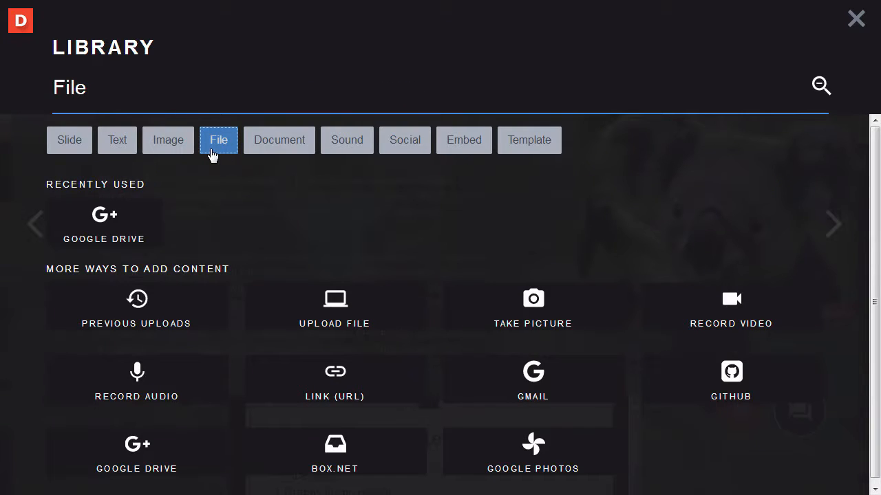
left_click(195, 468)
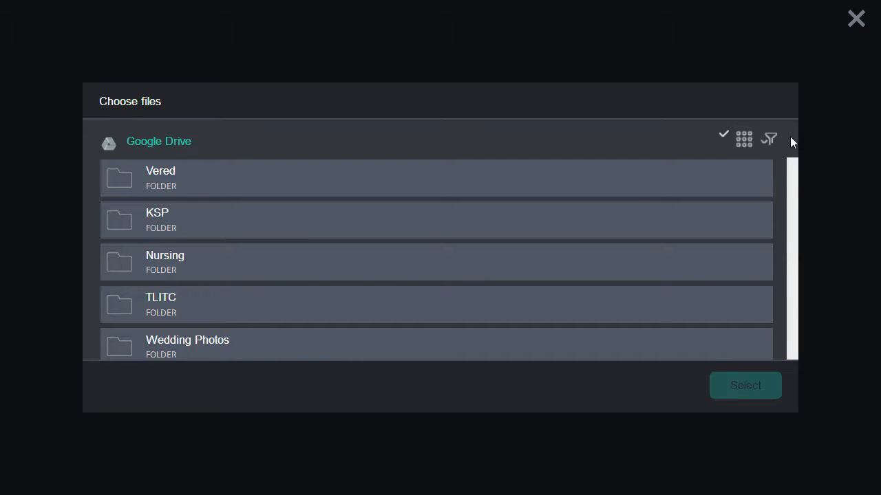
scroll(791, 165, "down", 3)
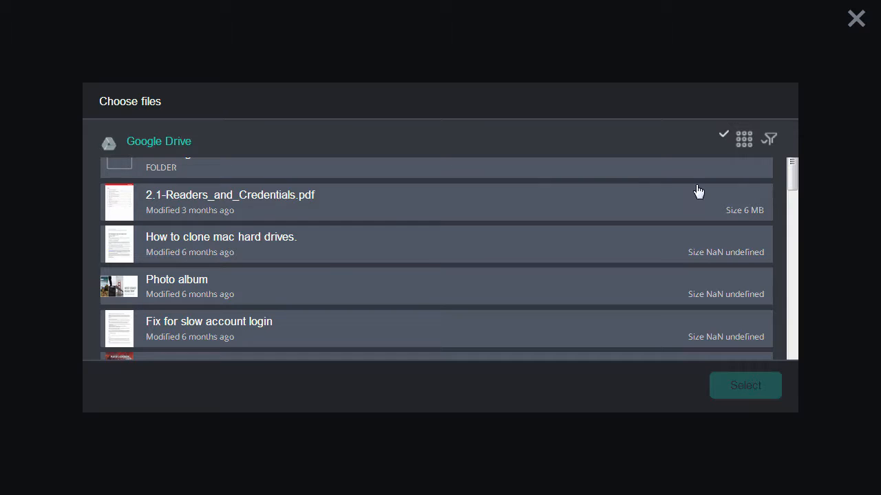
left_click(235, 292)
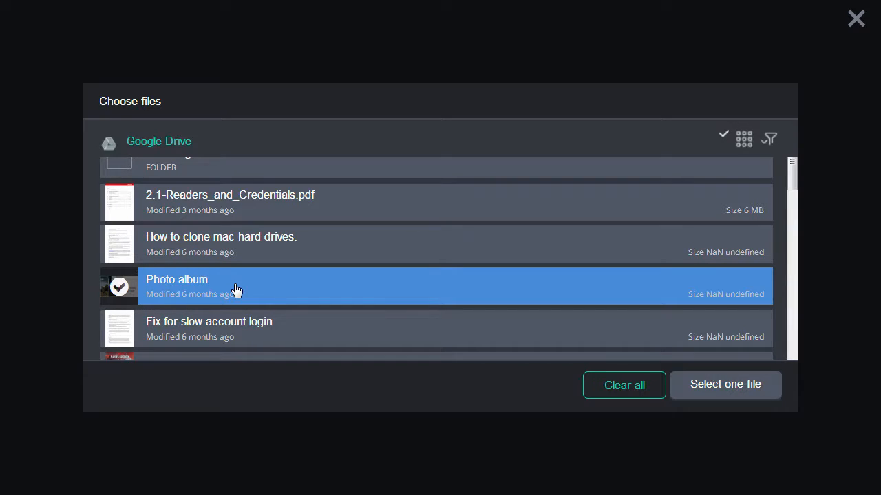
left_click(723, 385)
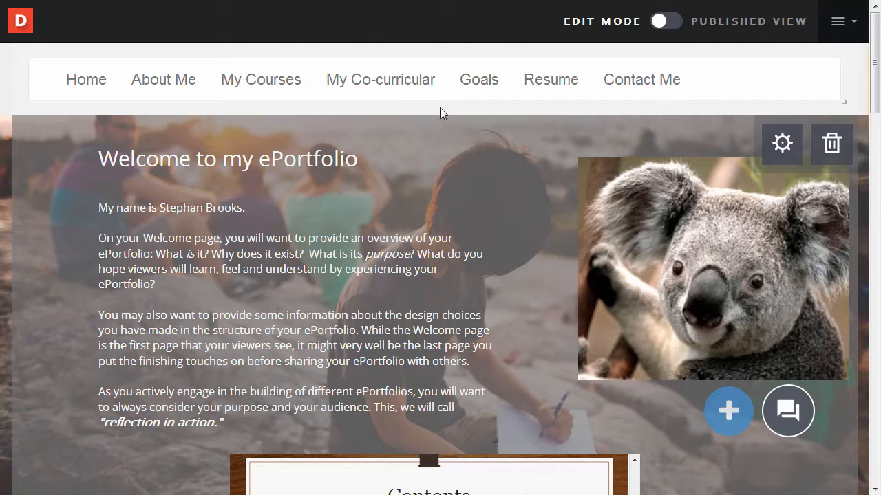
In Page Settings, rename the About Me page to Bio
mouse_move(437, 114)
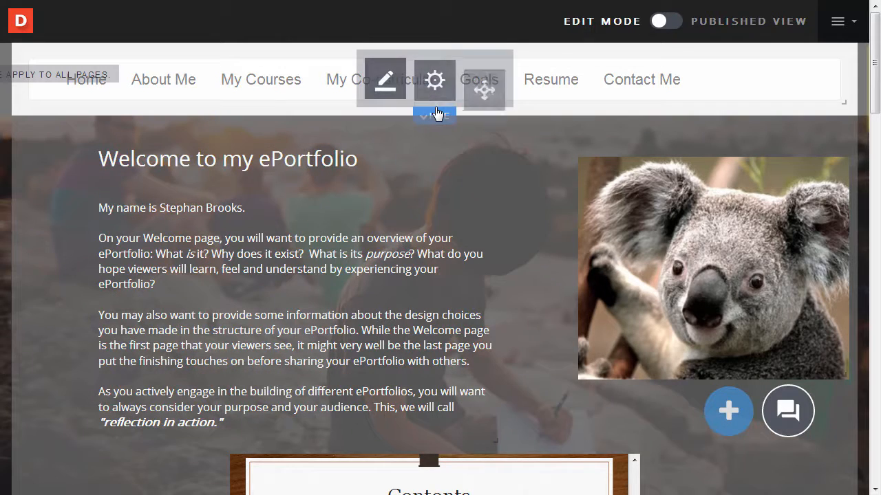
left_click(399, 101)
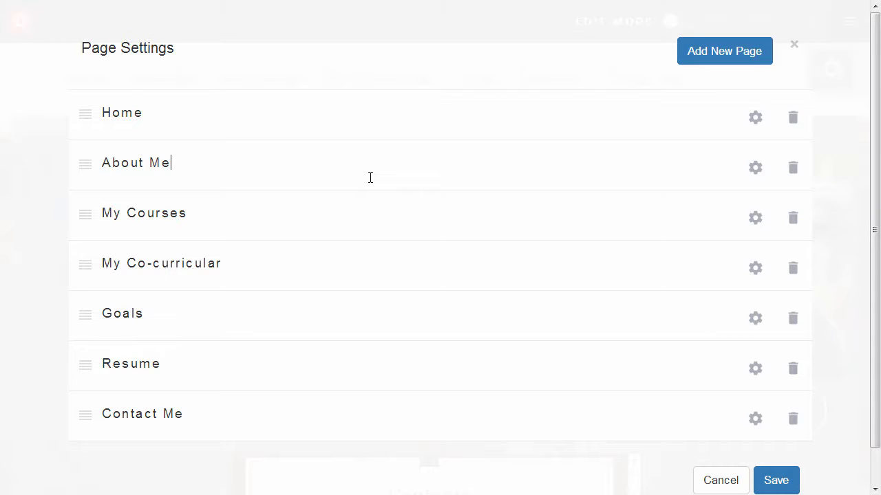
key("BackSpace")
key("BackSpace")
key("BackSpace")
key("BackSpace")
key("BackSpace")
key("BackSpace")
key("BackSpace")
key("BackSpace")
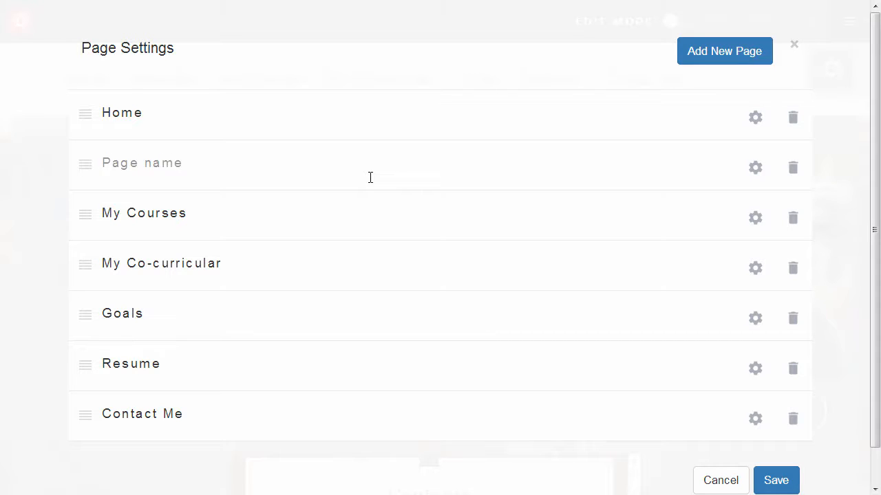
type("Bio")
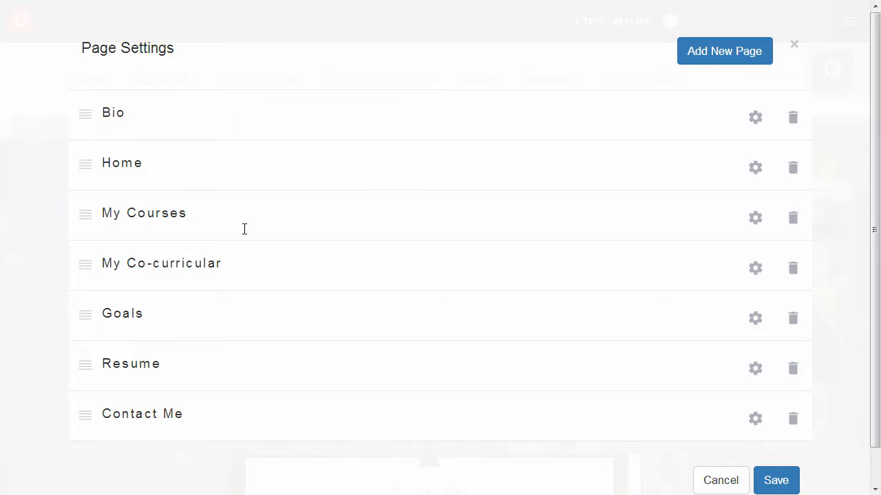
Add new pages ENG-111, SOC-211 and CIT-239 after My Courses
left_click(711, 57)
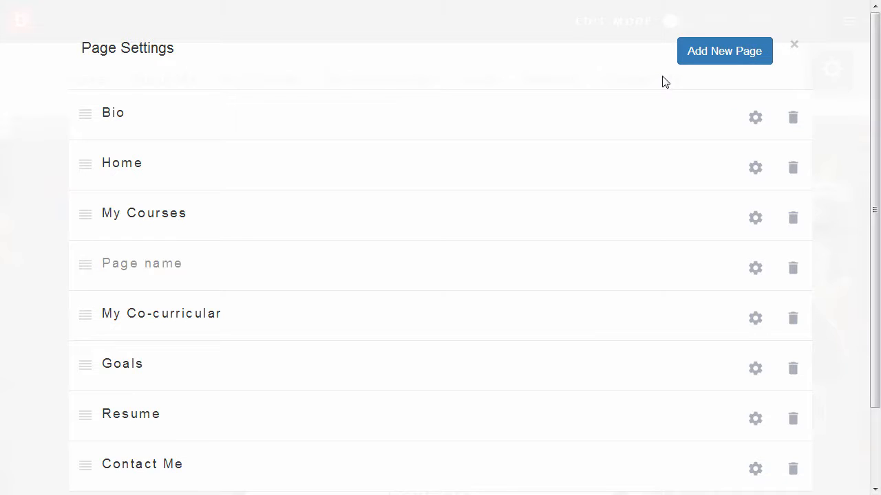
type("ENG")
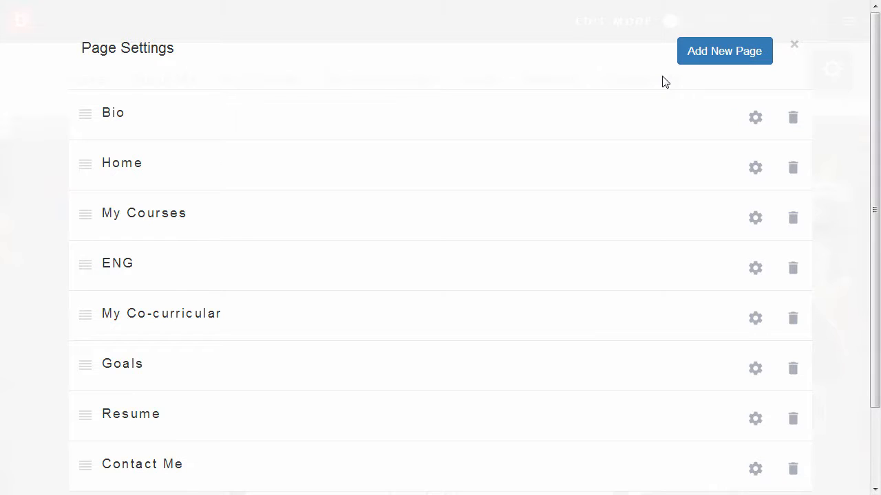
type("-111")
key("Return")
type("SOC-2")
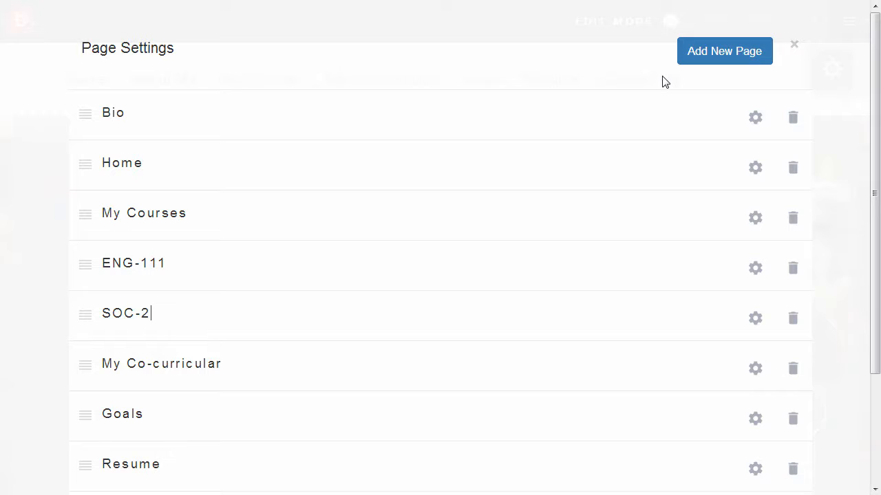
type("11")
key("Return")
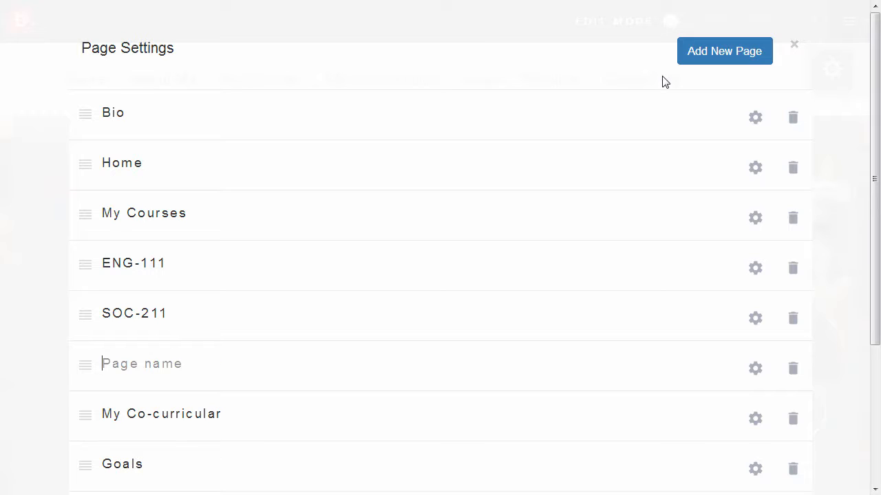
type("CIT")
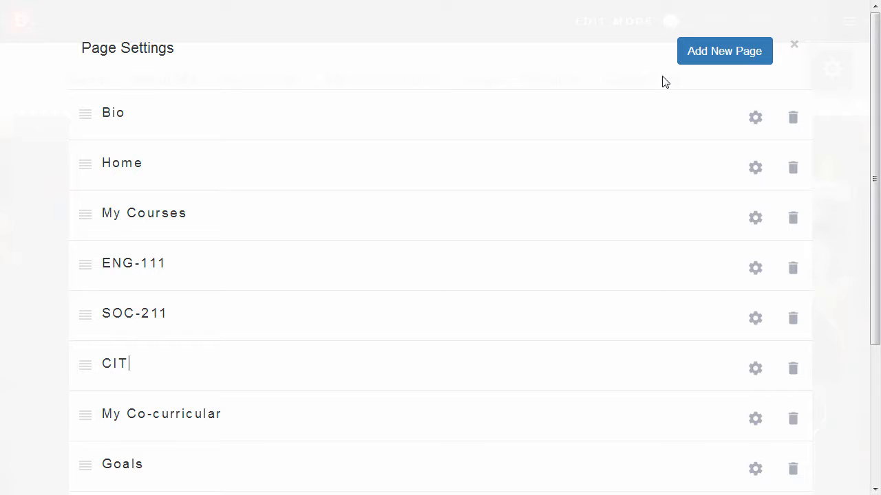
type("-239")
Indent ENG-111, SOC-211 and CIT-239, in that order, beneath My Courses as subpages
left_click_drag(83, 264, 114, 270)
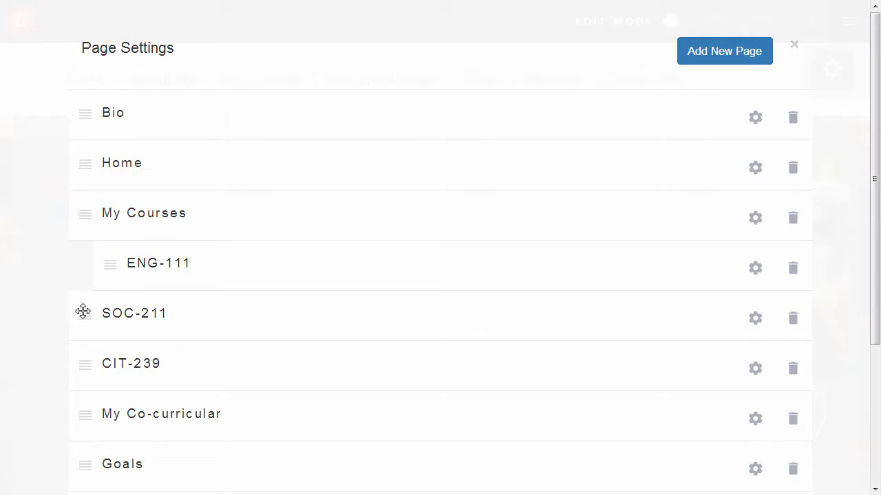
left_click_drag(80, 310, 115, 334)
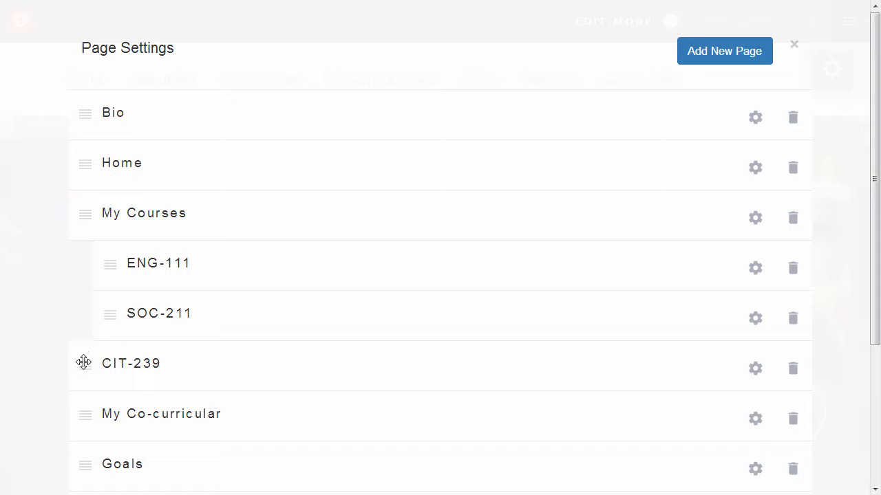
left_click_drag(83, 363, 130, 360)
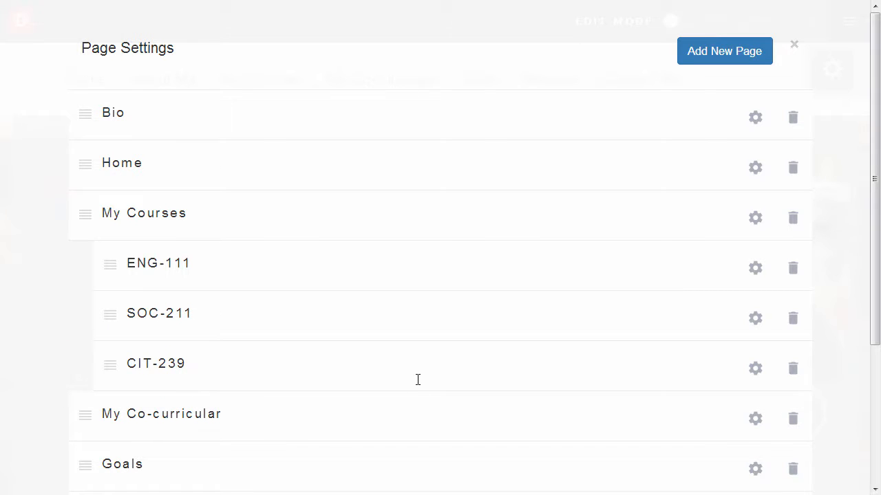
Save the new page structure and check the courses under the My Courses dropdown
scroll(418, 380, "down", 3)
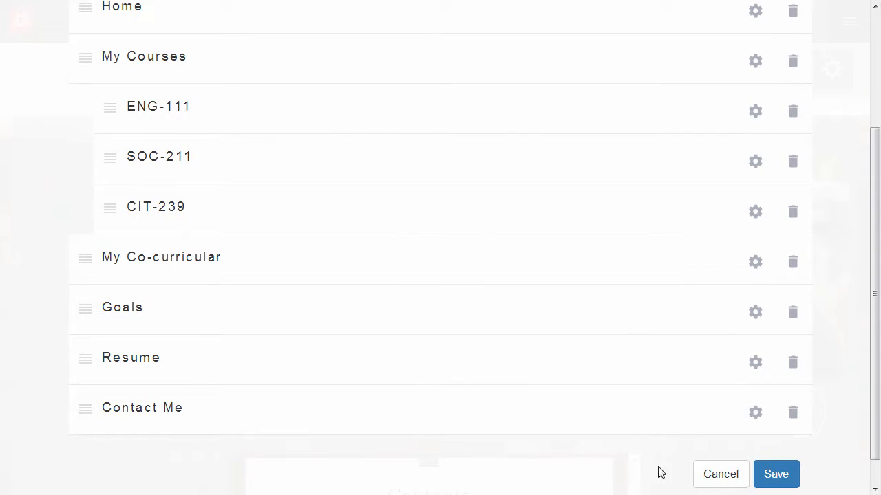
left_click(772, 475)
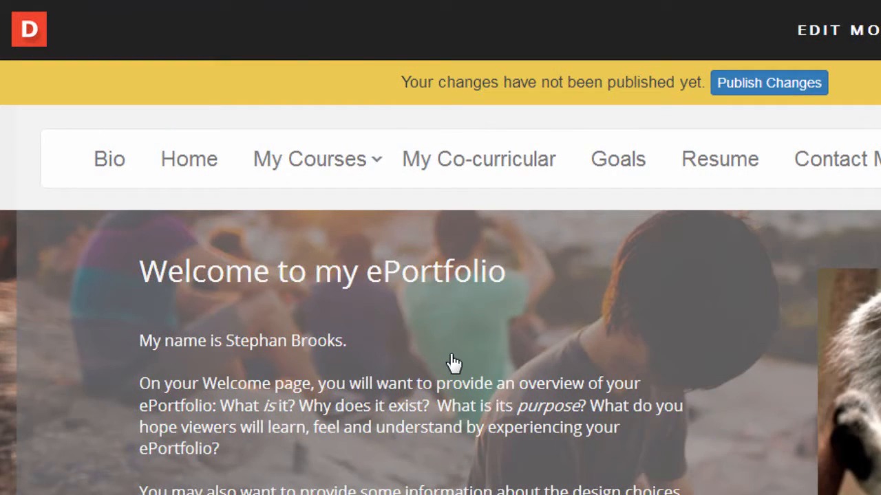
mouse_move(374, 182)
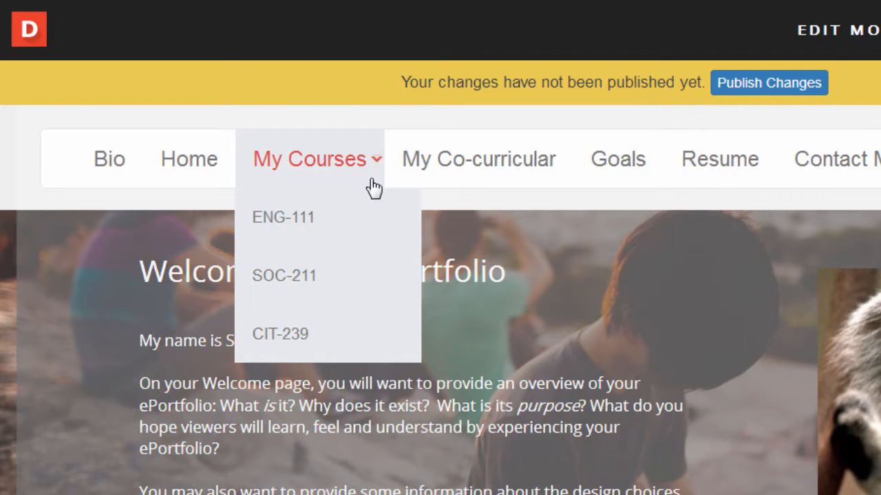